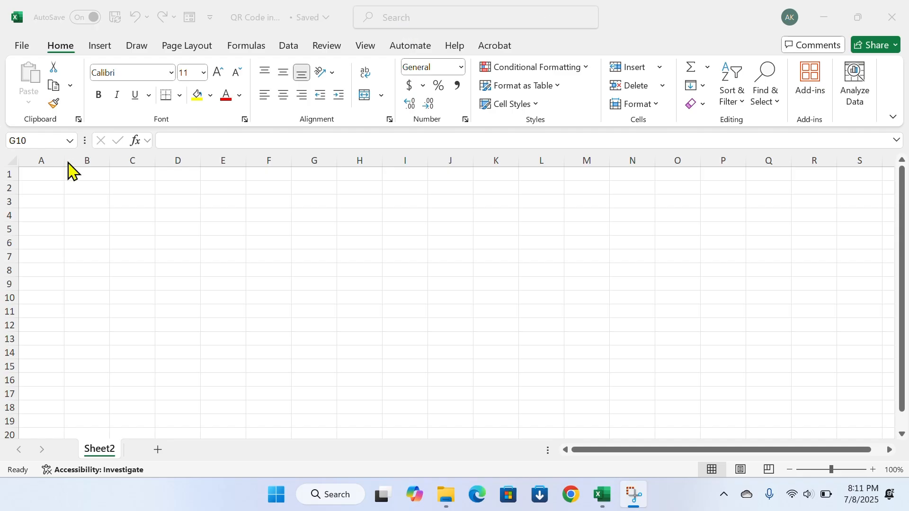
Select the range A1 through B6 in columns A and B
click(33, 175)
drag(33, 175, 87, 246)
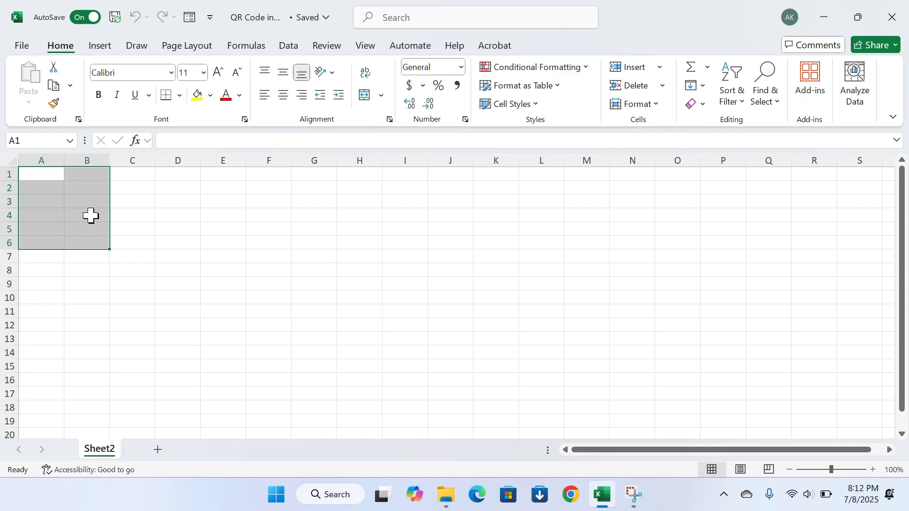
Set the selected rows to height 75 and columns A and B to width 20
click(657, 105)
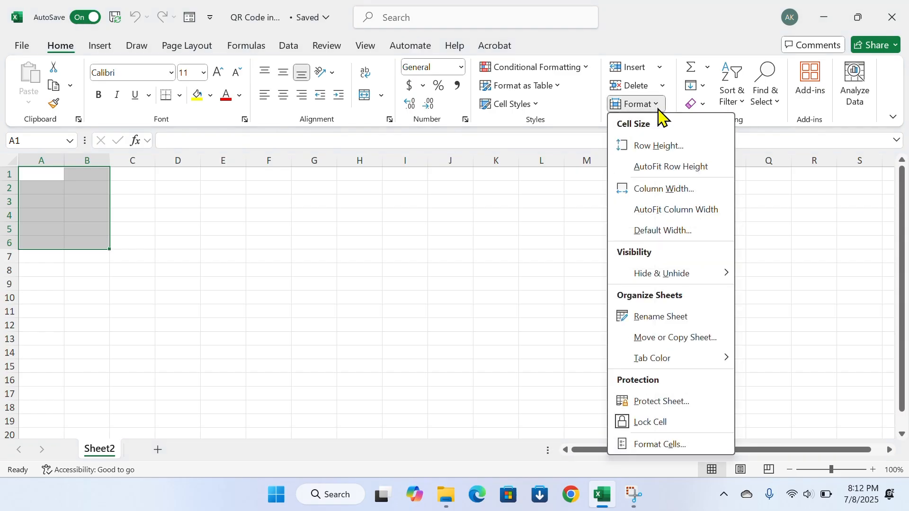
click(659, 147)
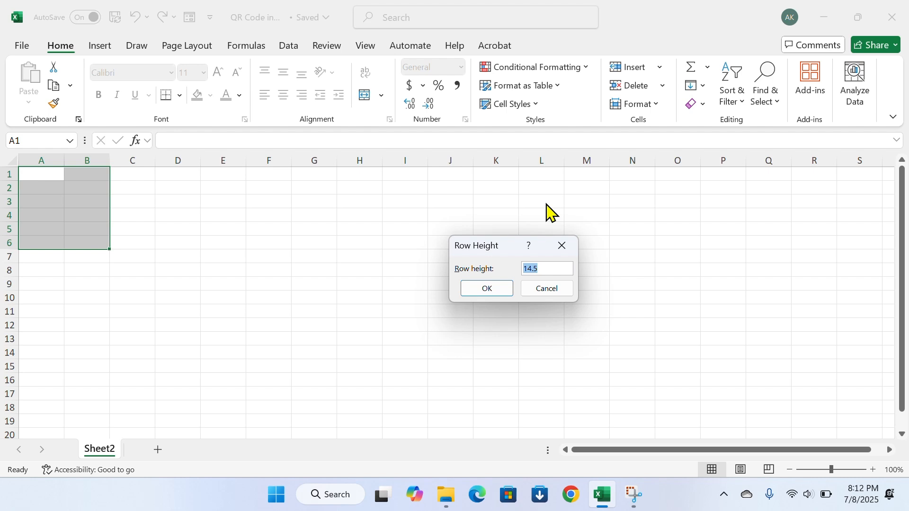
text(75)
click(490, 289)
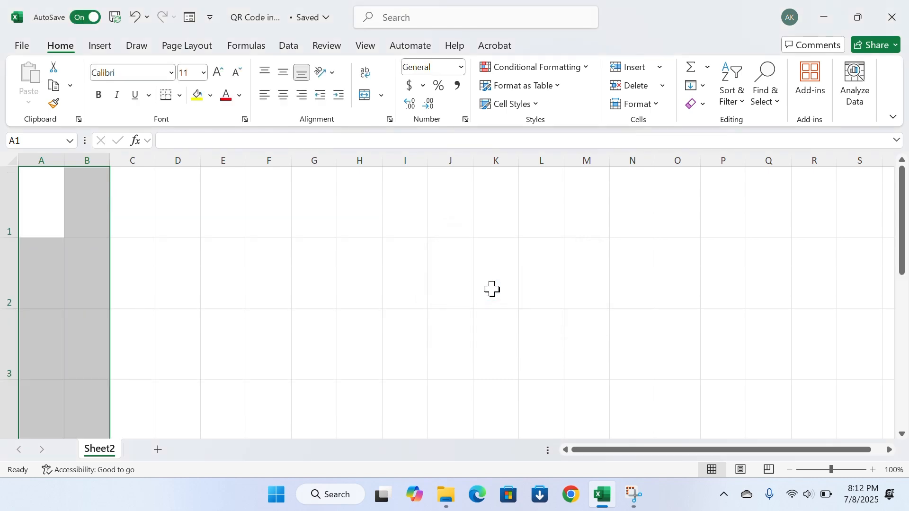
click(657, 105)
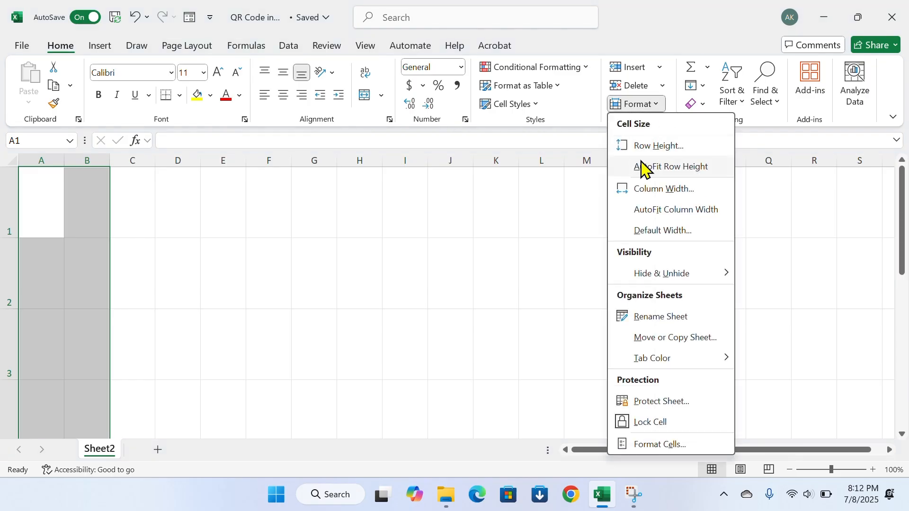
click(646, 189)
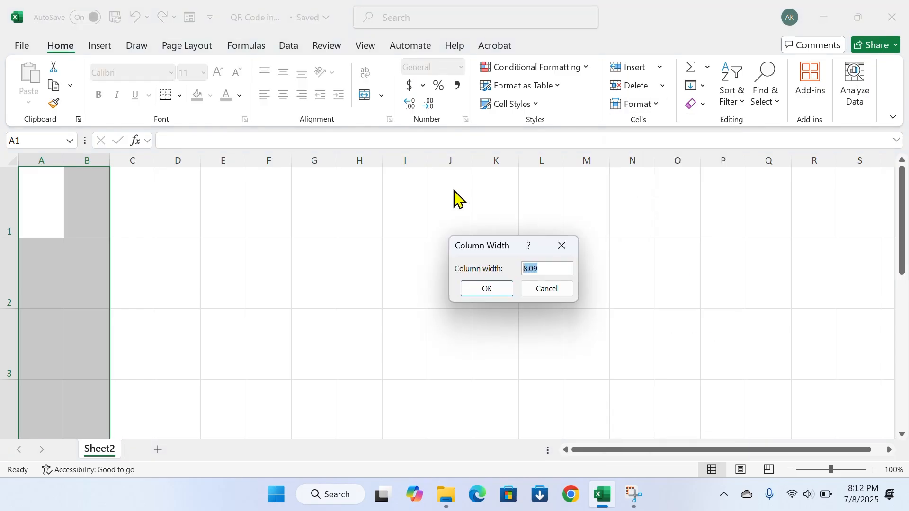
text(20)
click(488, 289)
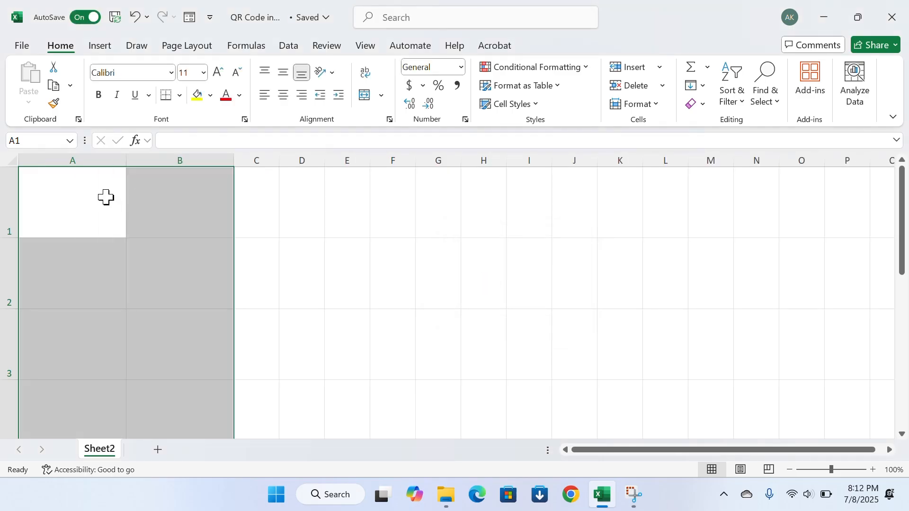
Apply All Borders to every cell in the selected block
click(179, 96)
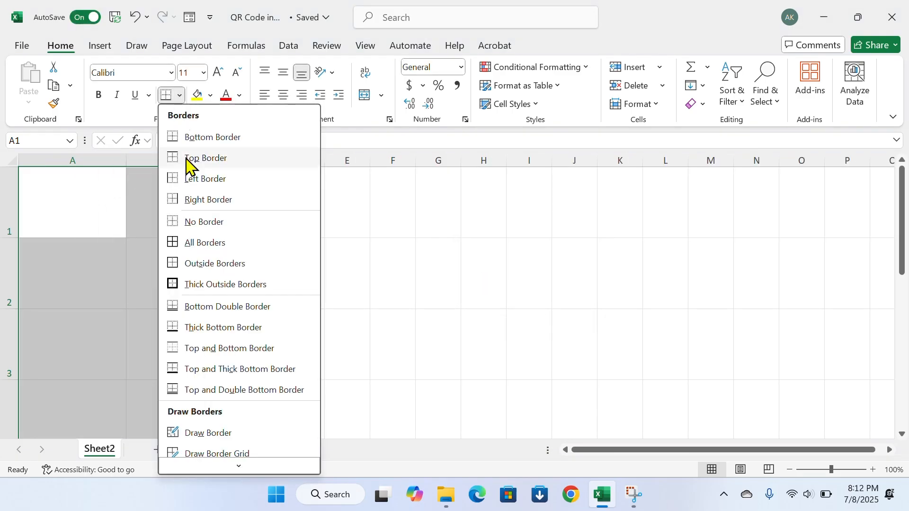
click(189, 245)
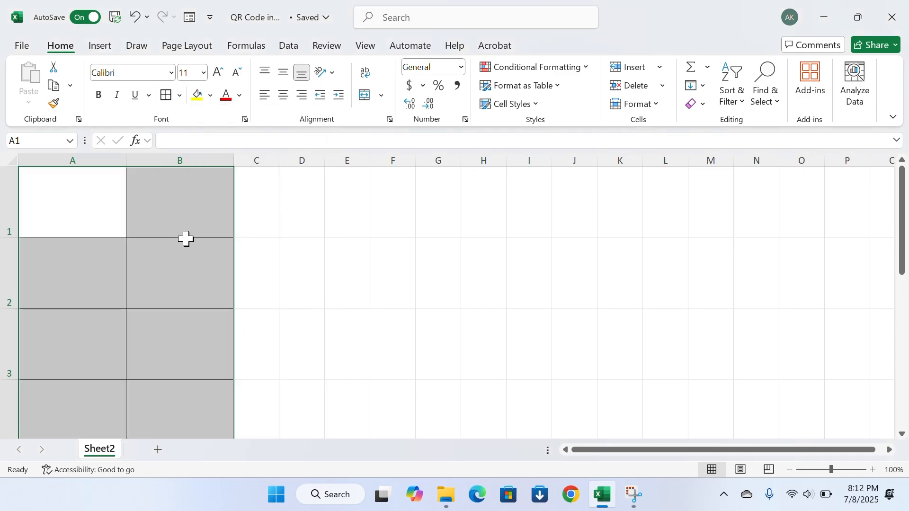
click(113, 195)
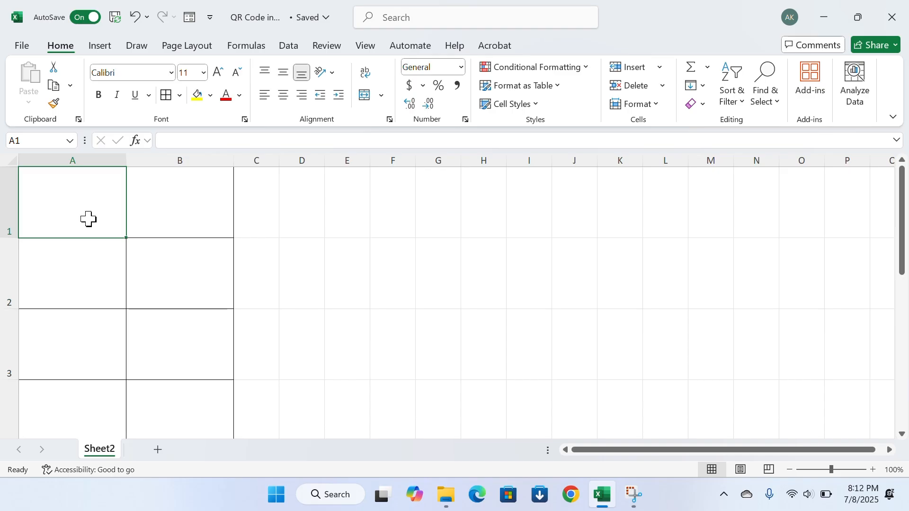
Enter two people's names, Youtube, and a phone number into cells A1–A4
text(Ashit)
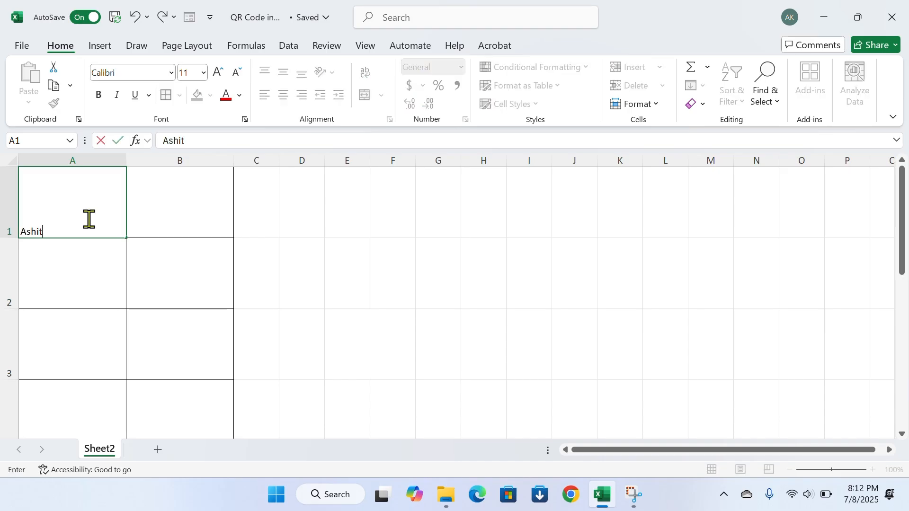
key(Return)
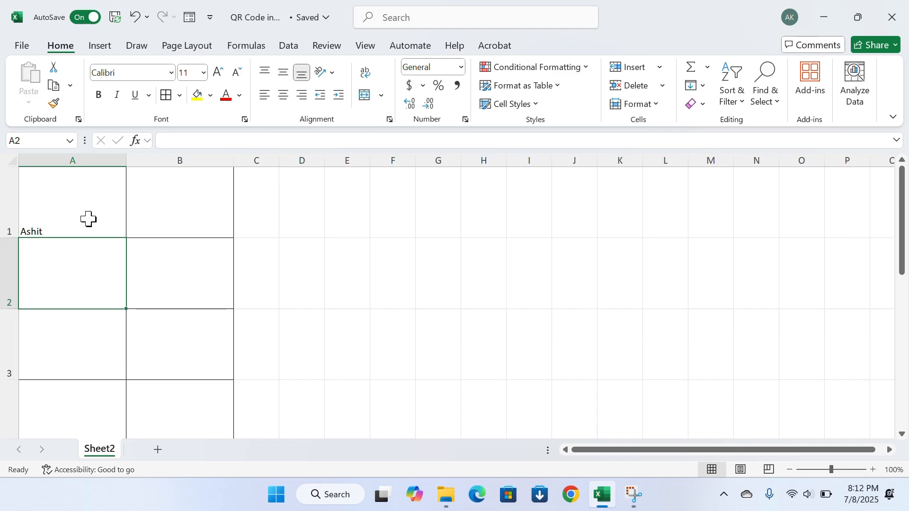
text(Amit)
key(Return)
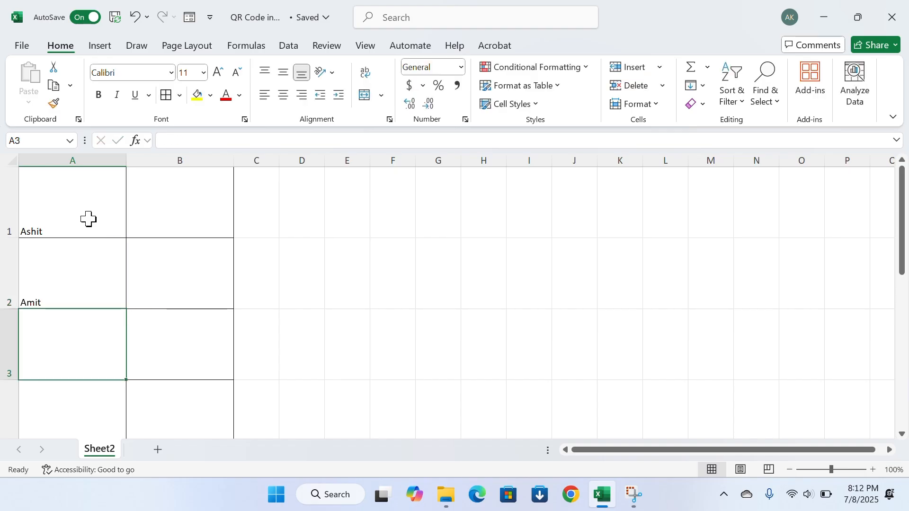
text(Yo)
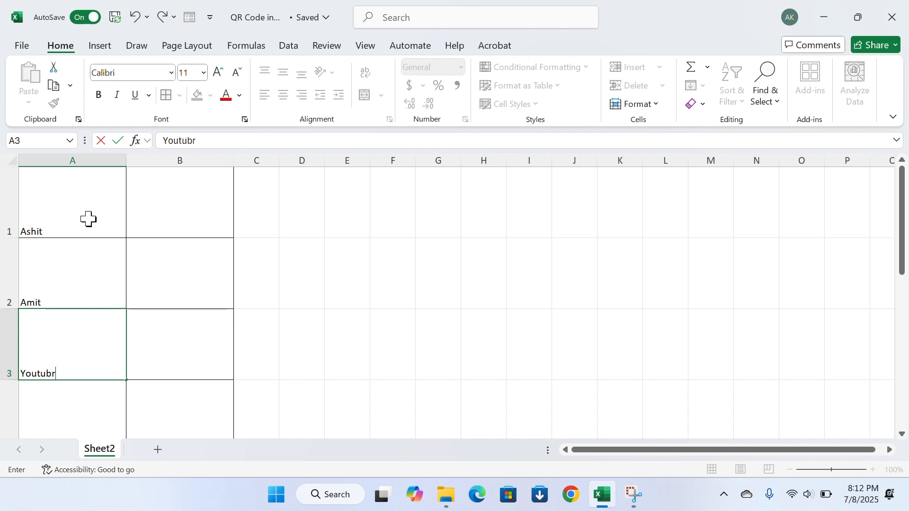
text(utube)
key(Return)
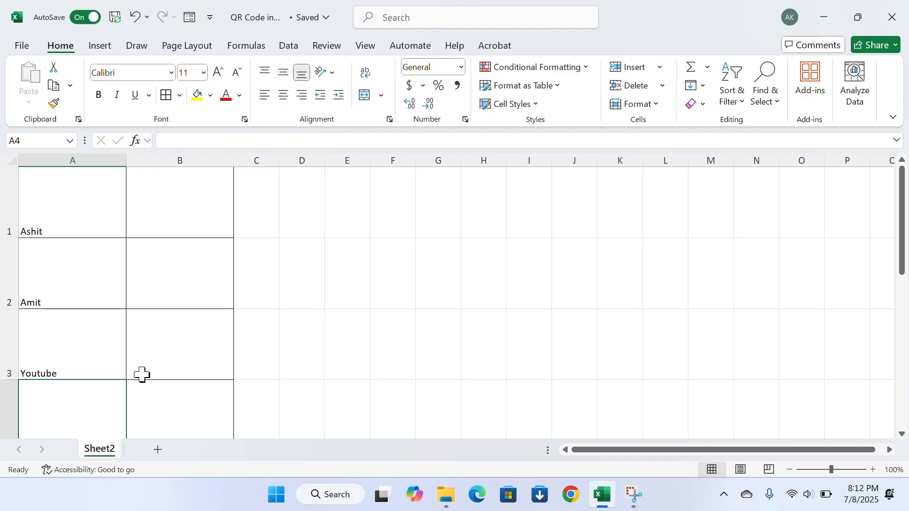
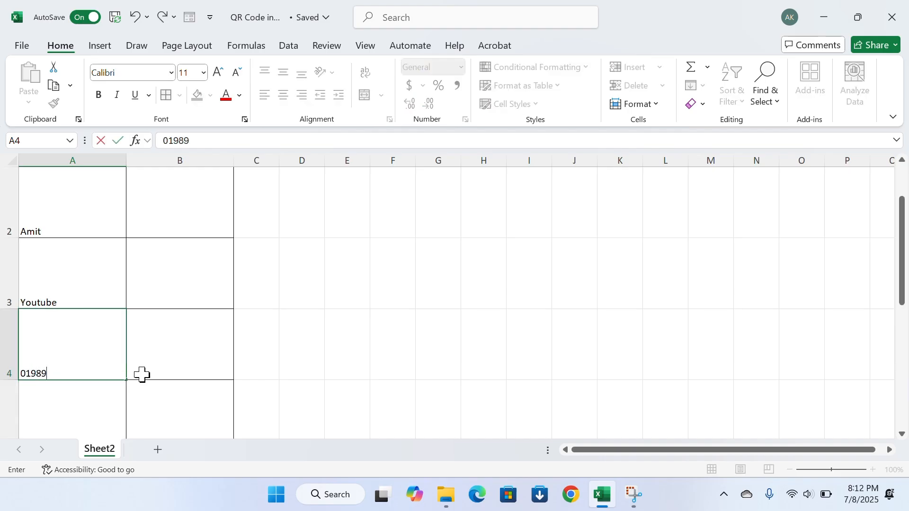
key(Return)
Format A4 as Text and restore the phone number's leading zero
click(84, 285)
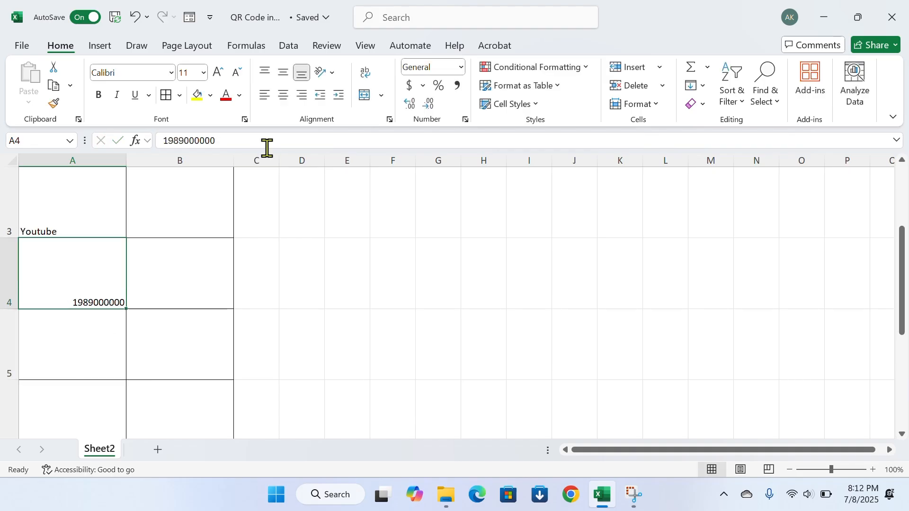
click(172, 72)
scroll(139, 275, down, 1)
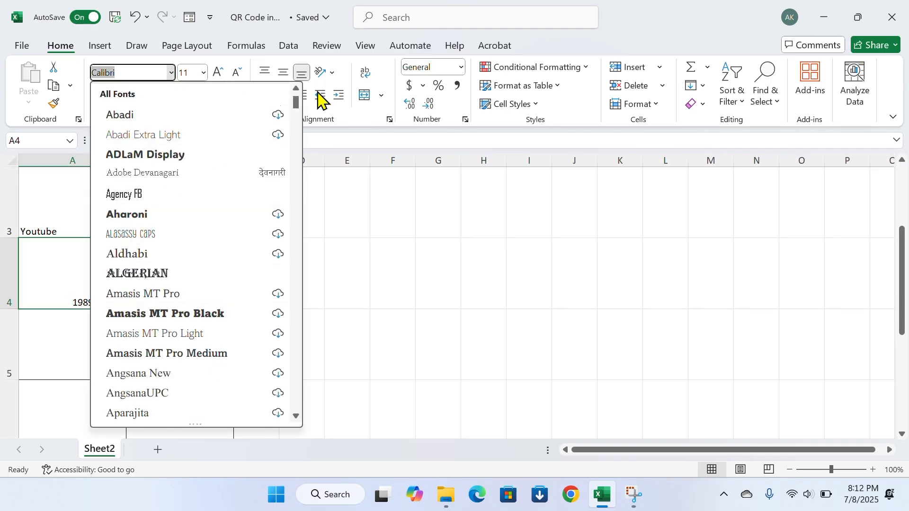
key(Escape)
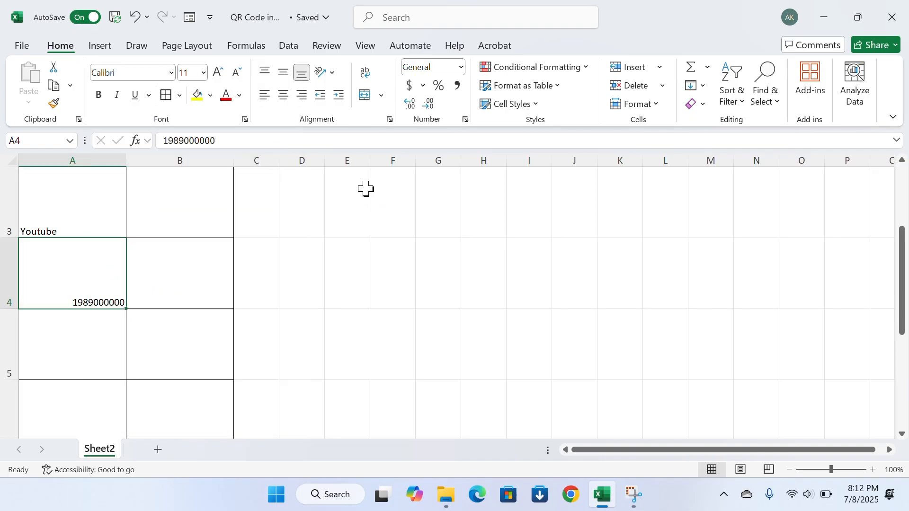
click(459, 68)
scroll(458, 340, down, 1)
click(456, 360)
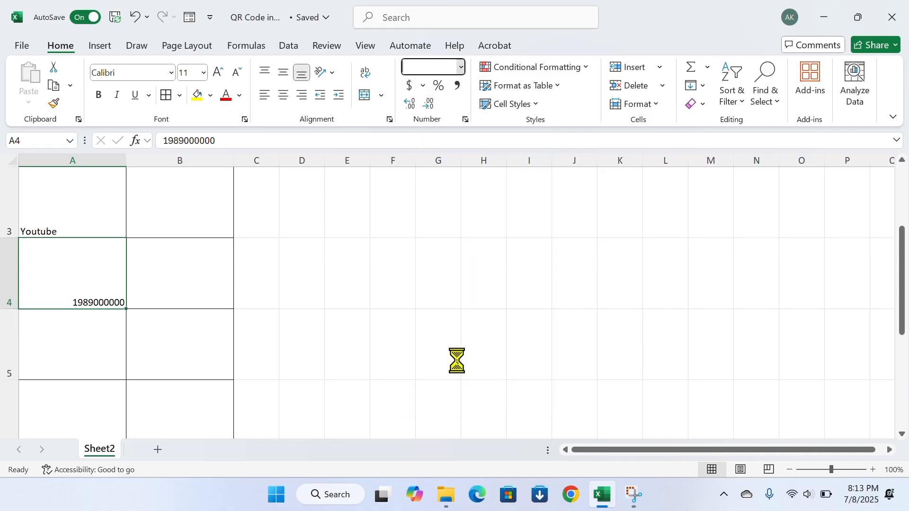
click(161, 140)
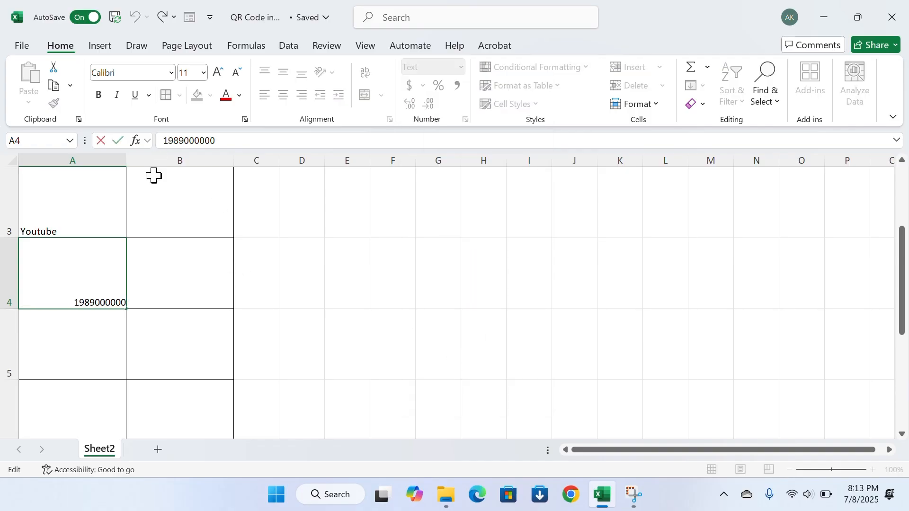
text(0)
key(Return)
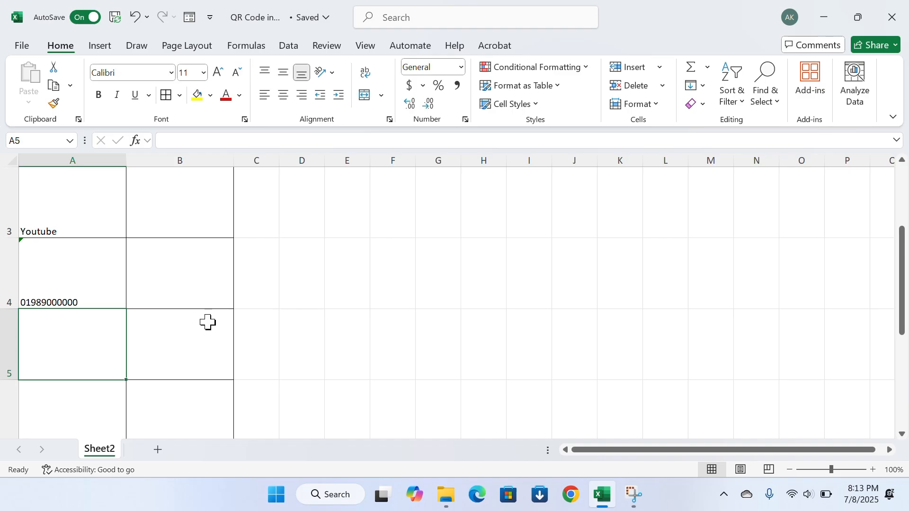
scroll(166, 314, up, 2)
Make column A's text bold, size 18, and vertically centred
click(92, 168)
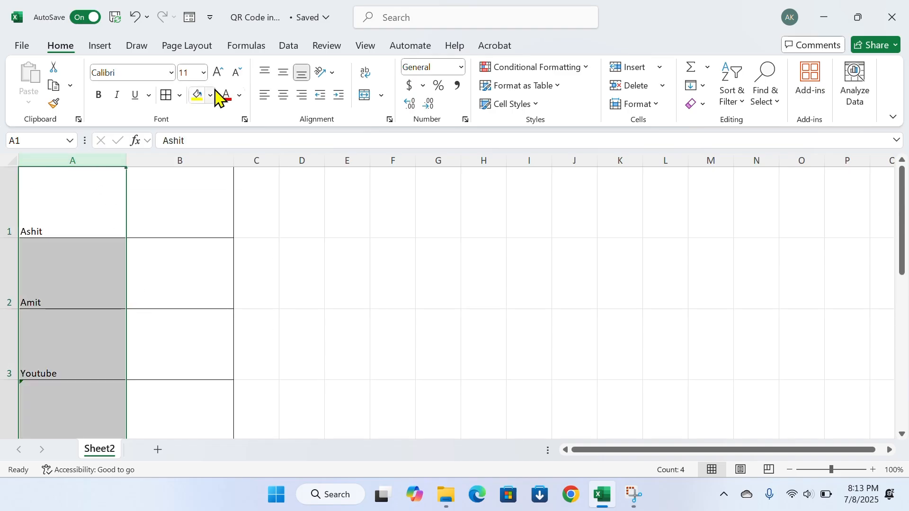
click(282, 73)
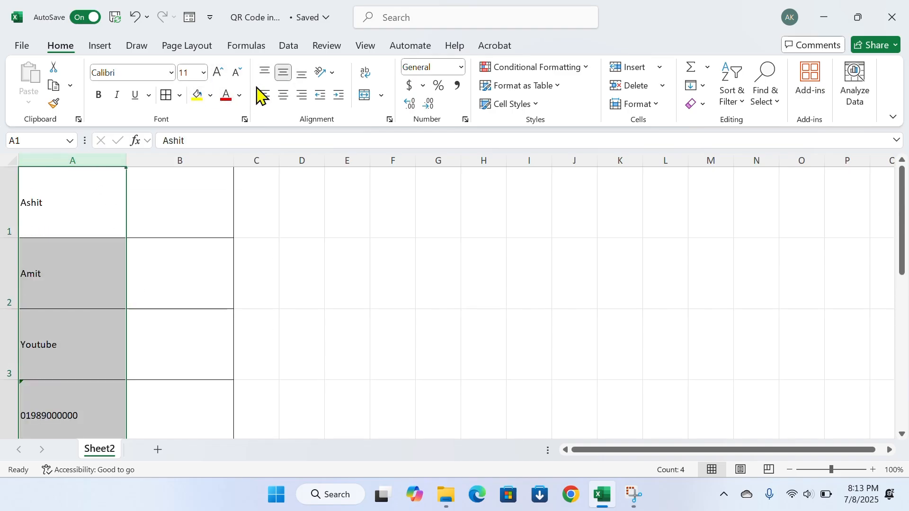
click(100, 96)
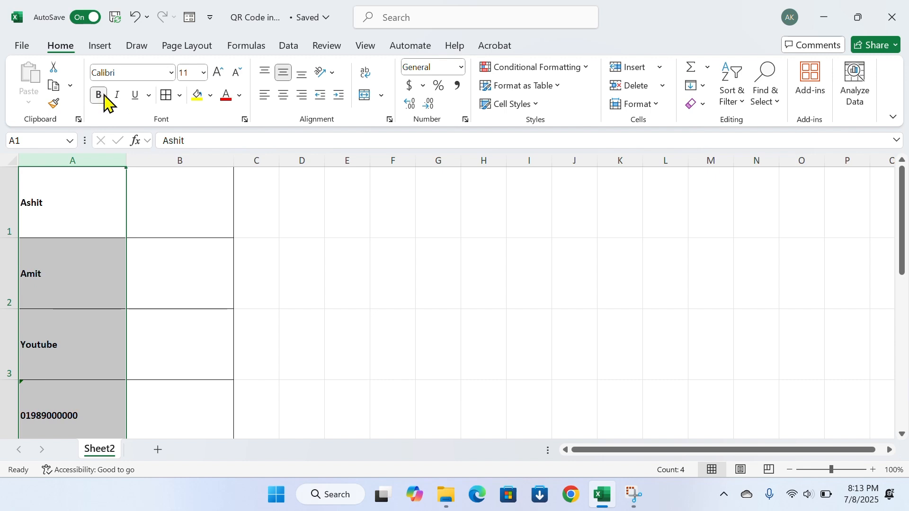
click(218, 72)
click(218, 71)
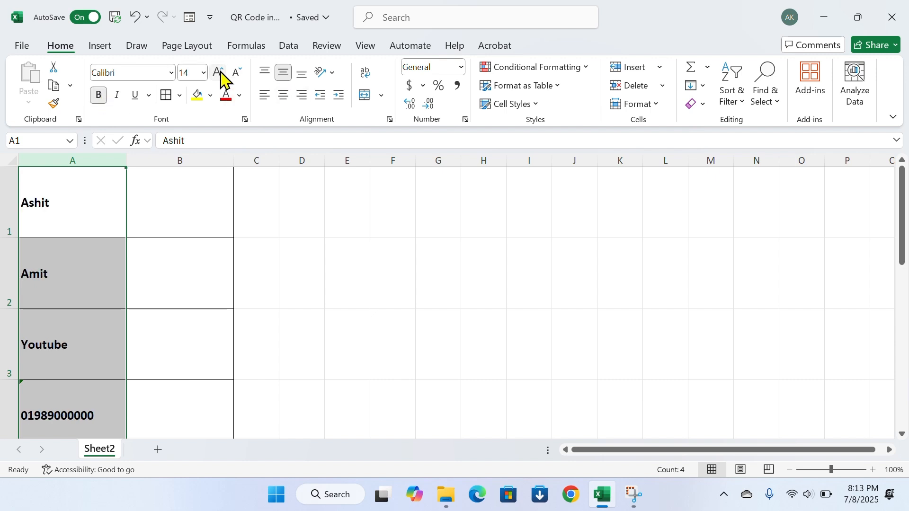
click(218, 72)
click(218, 72)
click(325, 265)
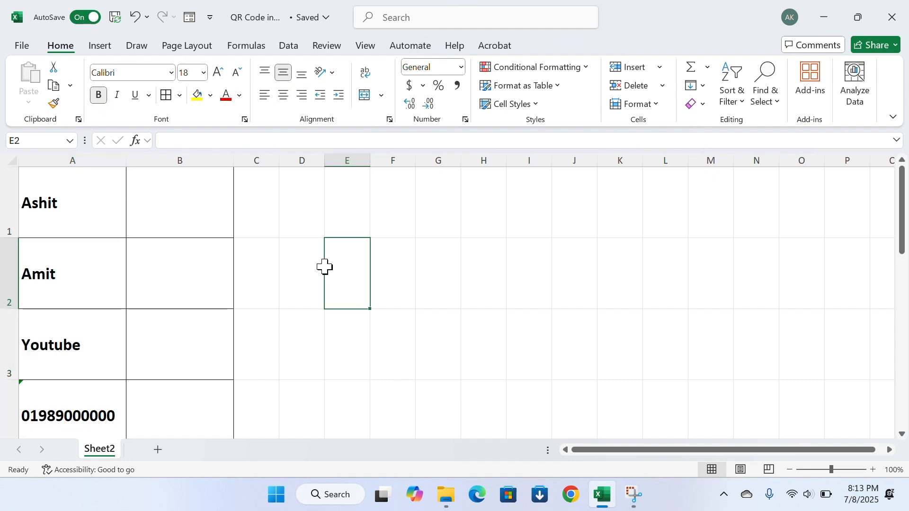
Centre column A's entries horizontally within their cells
click(103, 151)
click(282, 95)
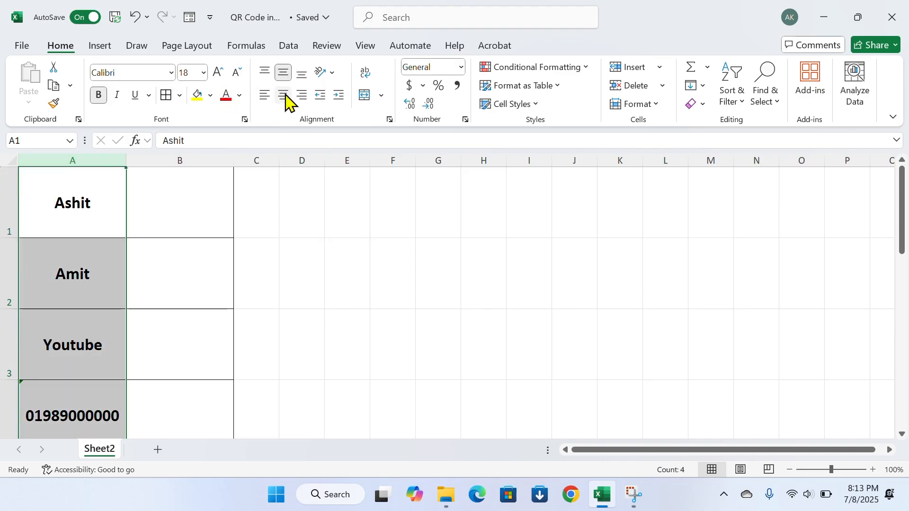
click(379, 262)
click(157, 229)
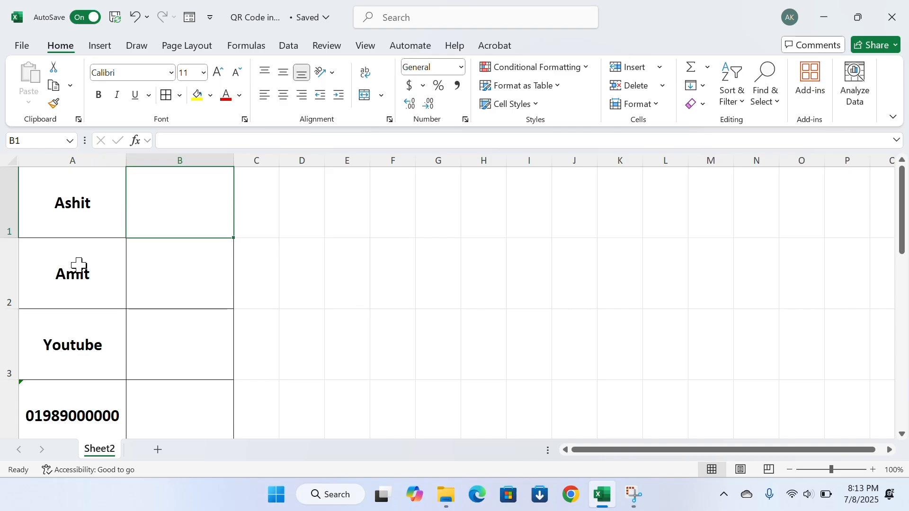
click(309, 280)
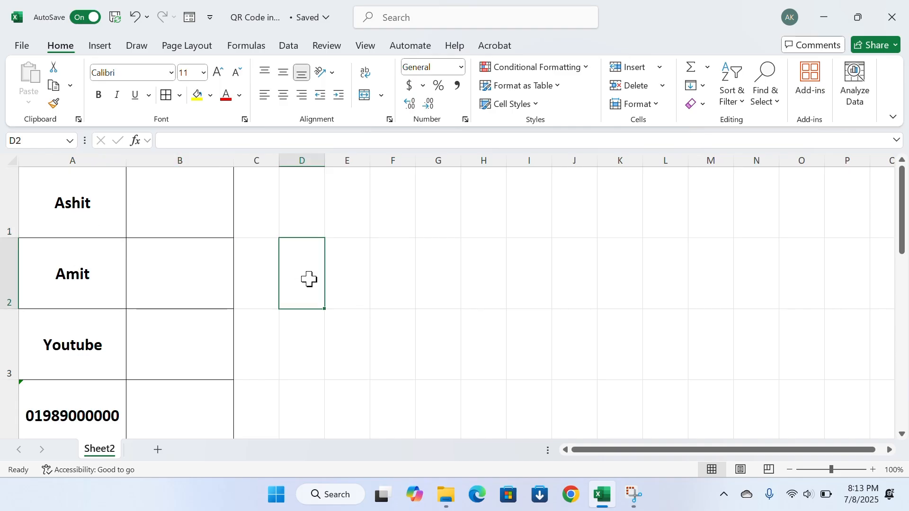
Open Excel Options' Customize Ribbon page listing All Commands
click(107, 50)
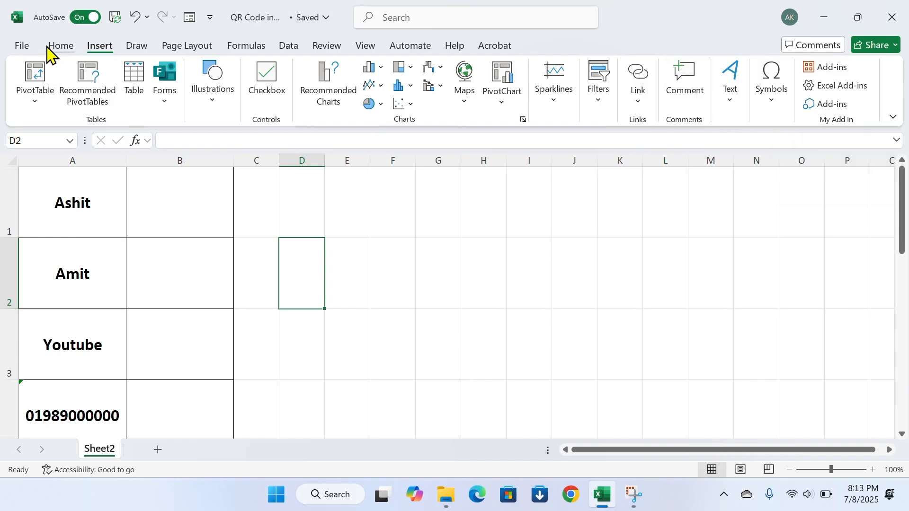
click(22, 45)
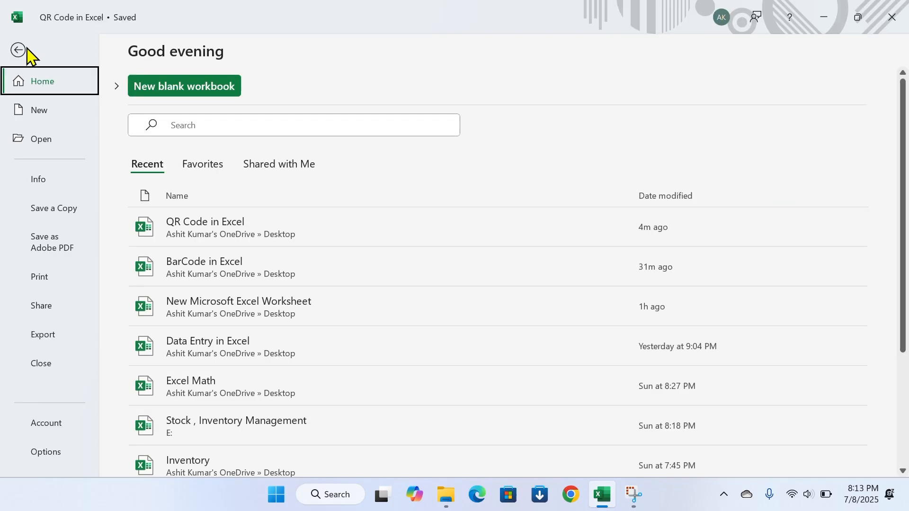
click(42, 451)
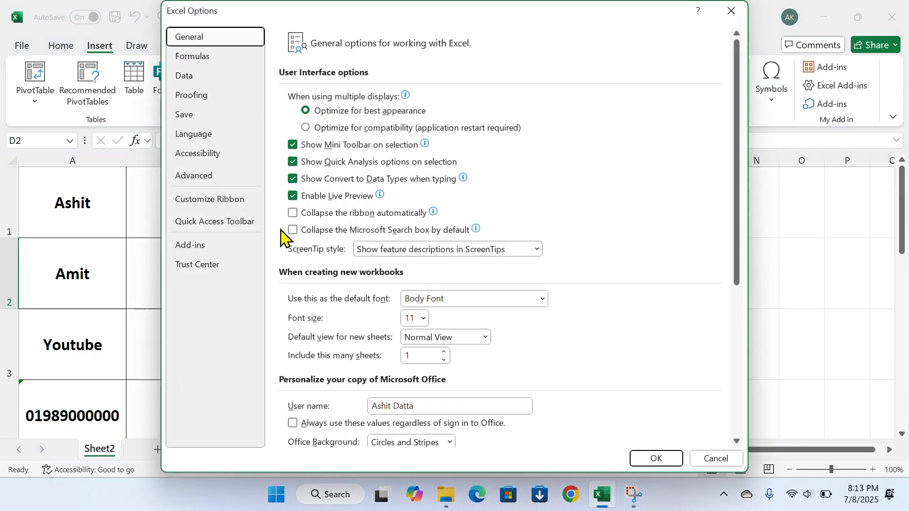
click(221, 205)
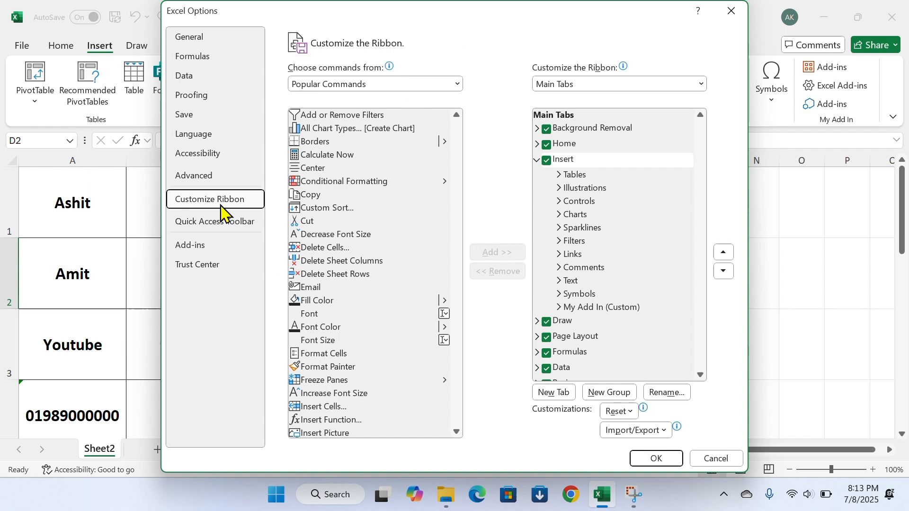
click(371, 84)
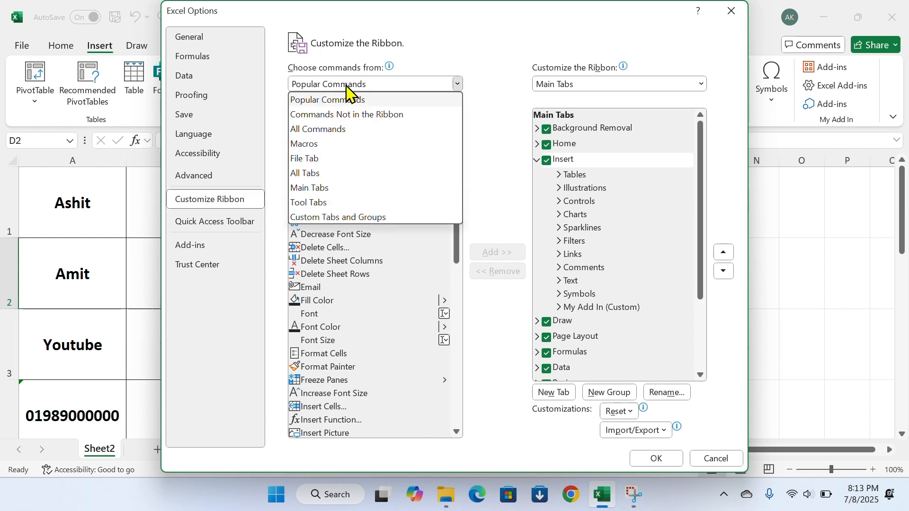
click(333, 134)
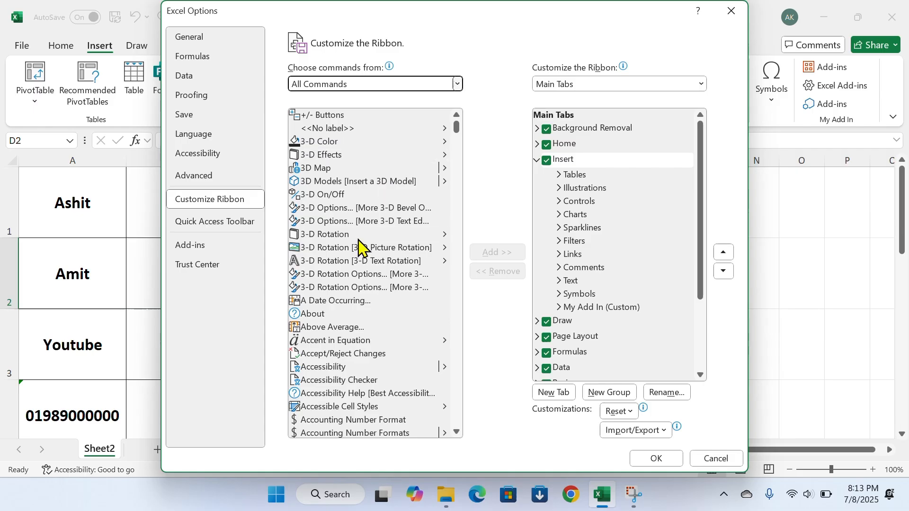
Locate the Add-ins command and My Add In group, then cancel without changes
scroll(358, 248, down, 2)
scroll(355, 247, down, 3)
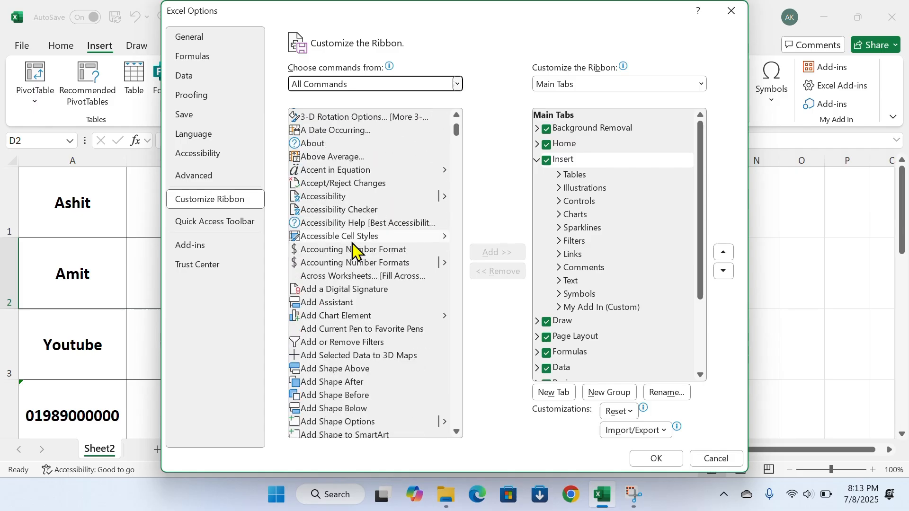
scroll(346, 294, down, 3)
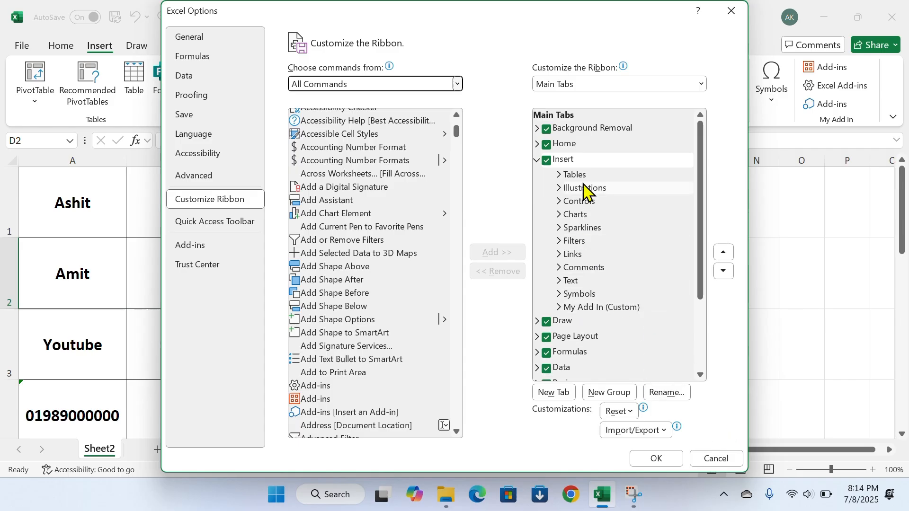
click(558, 307)
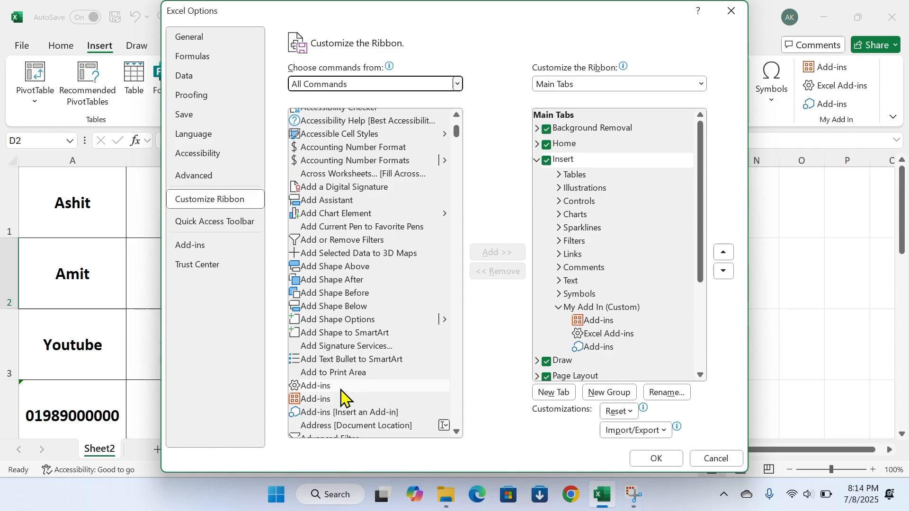
click(310, 400)
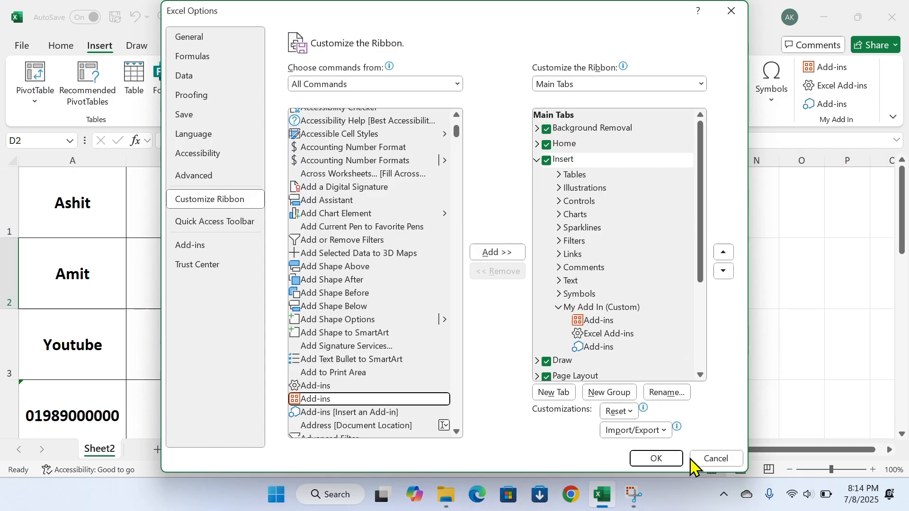
click(712, 464)
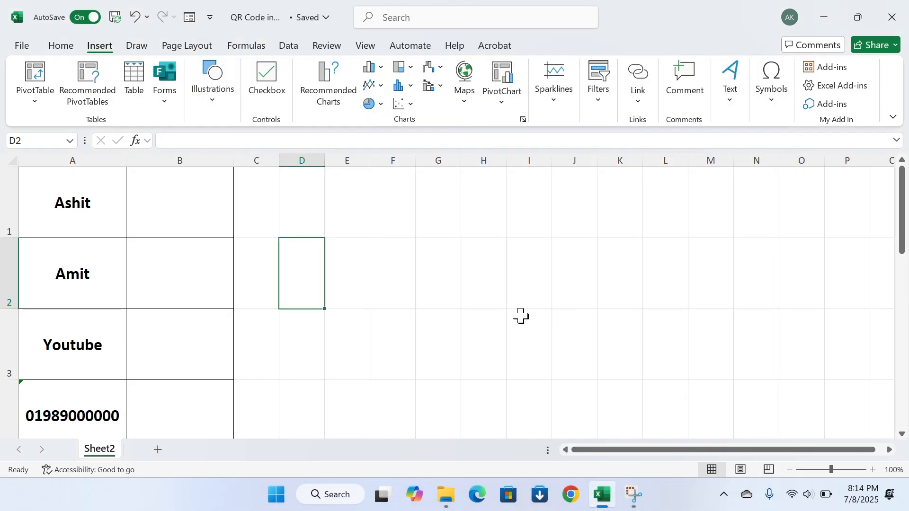
Select B1 and launch the QR4Office add-in found by searching 'QR' in Add-ins
click(515, 314)
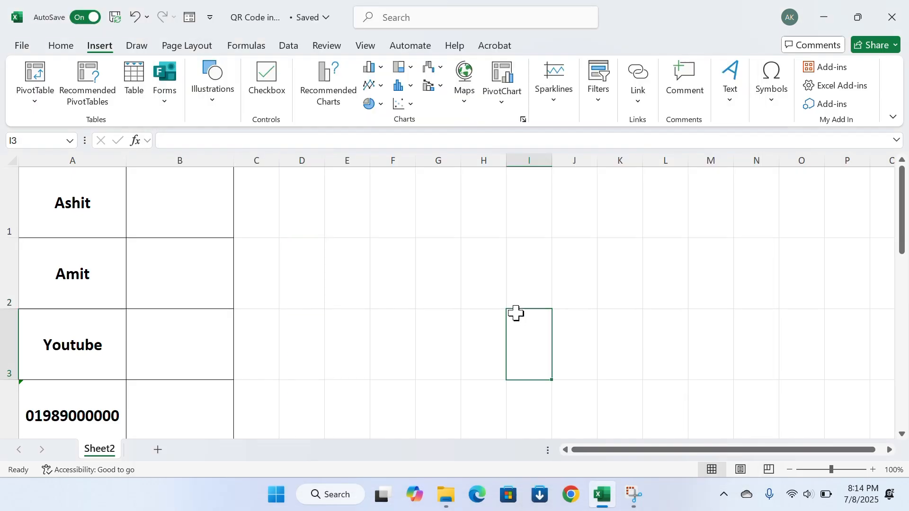
click(177, 203)
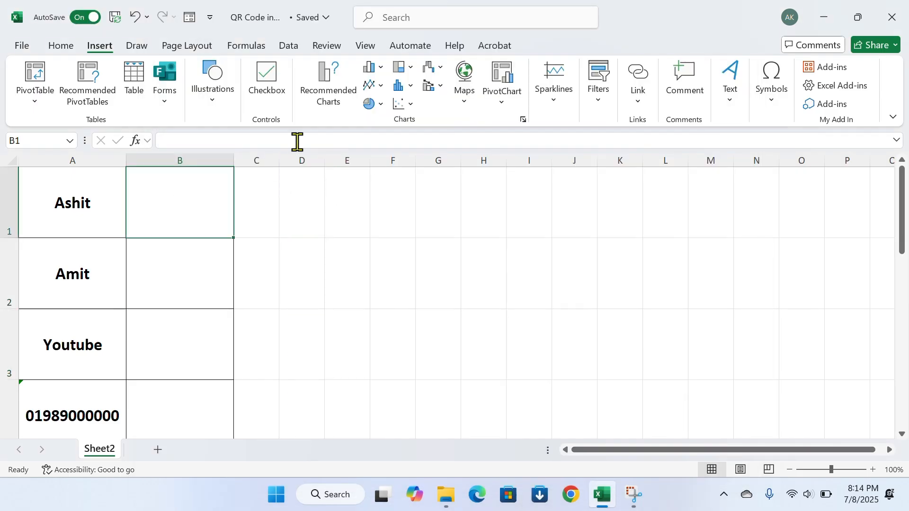
click(74, 207)
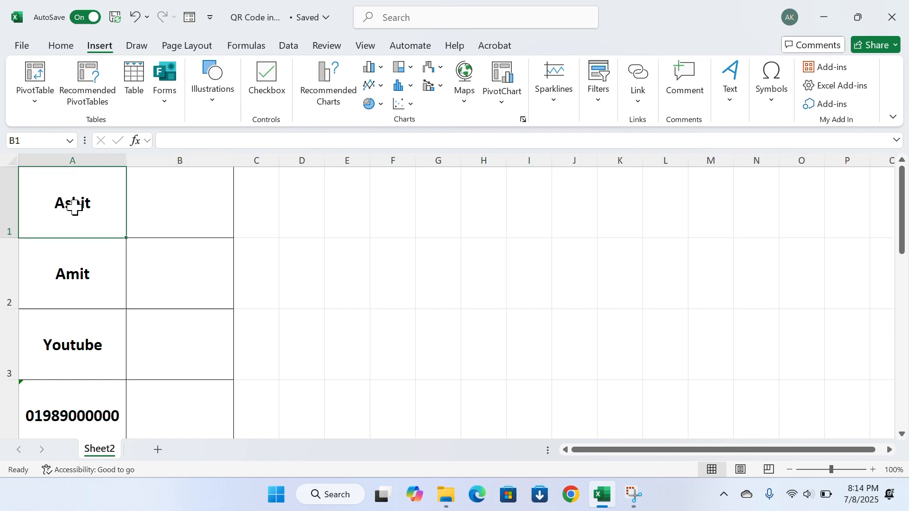
click(179, 210)
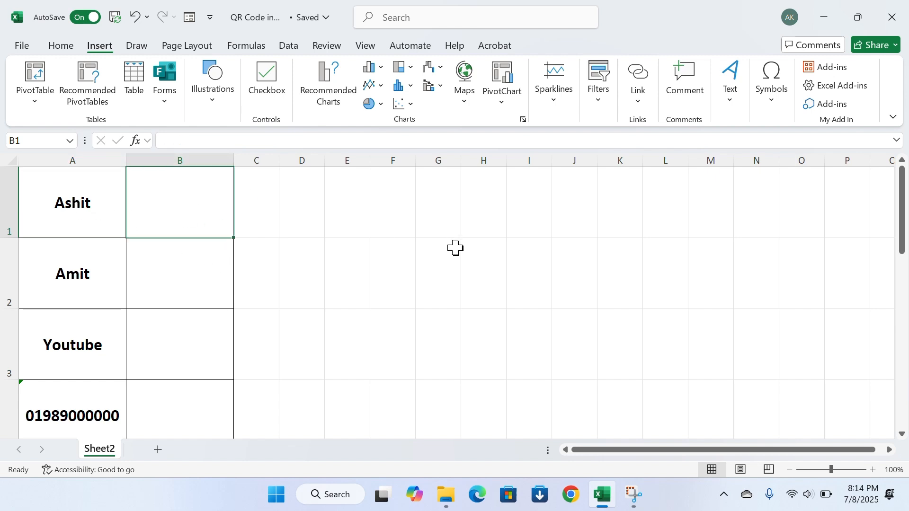
click(841, 71)
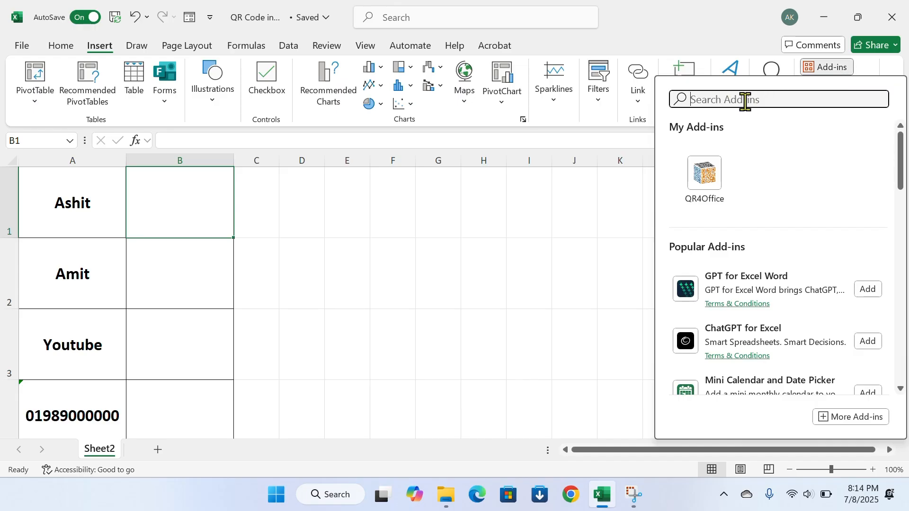
text(QR)
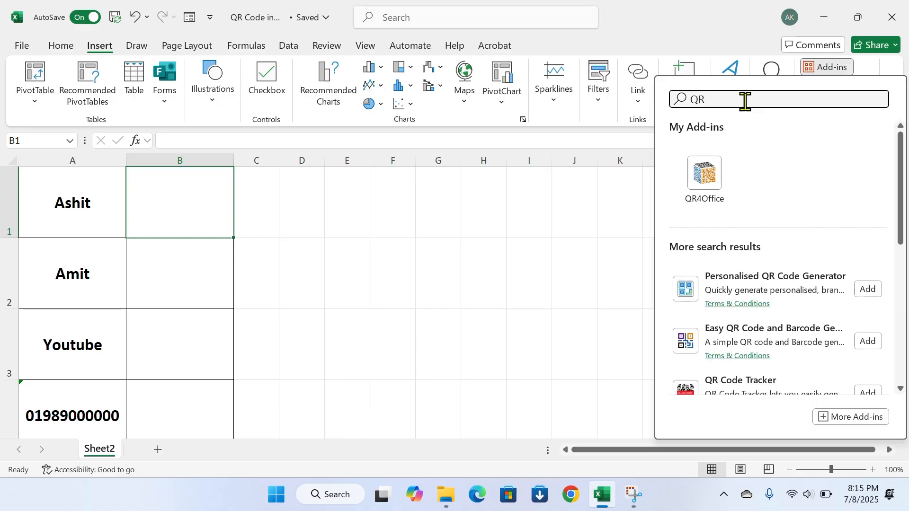
scroll(762, 280, down, 5)
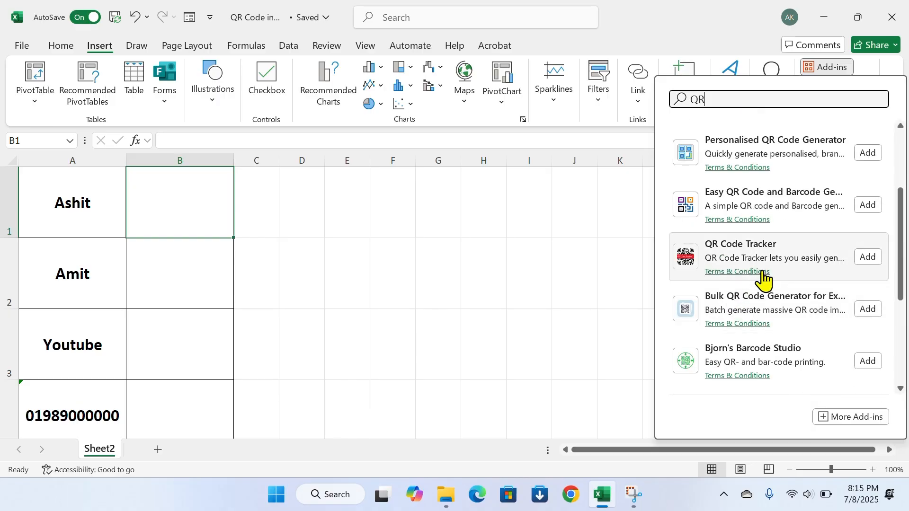
scroll(754, 288, up, 3)
scroll(756, 284, up, 2)
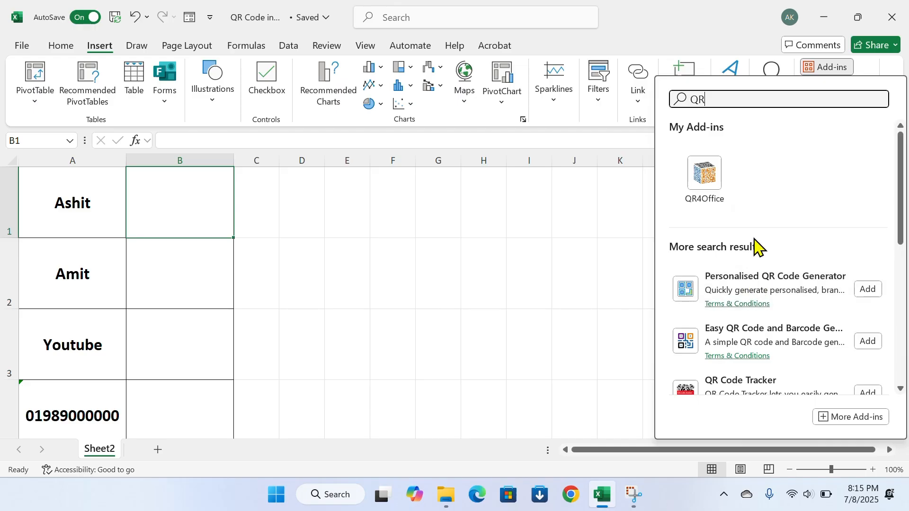
click(710, 191)
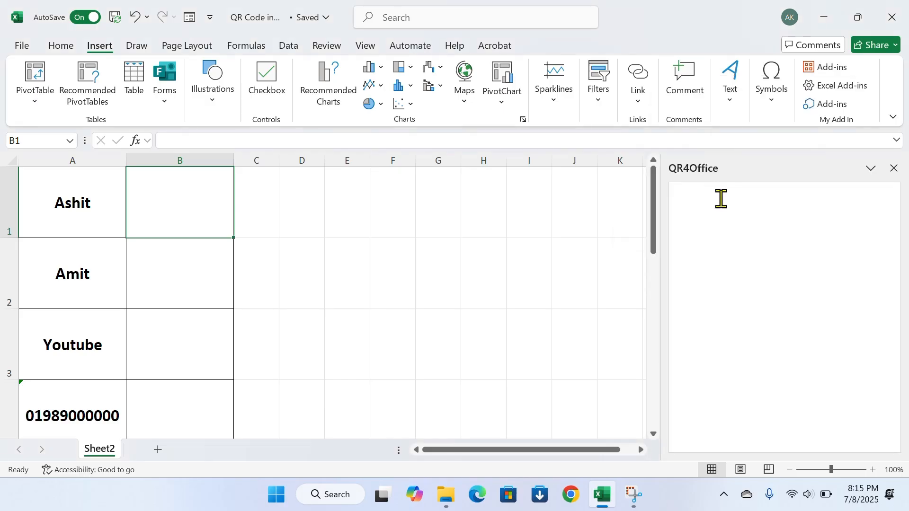
Generate a QR code of the A1 name in QR4Office and insert it into B1
scroll(746, 274, down, 2)
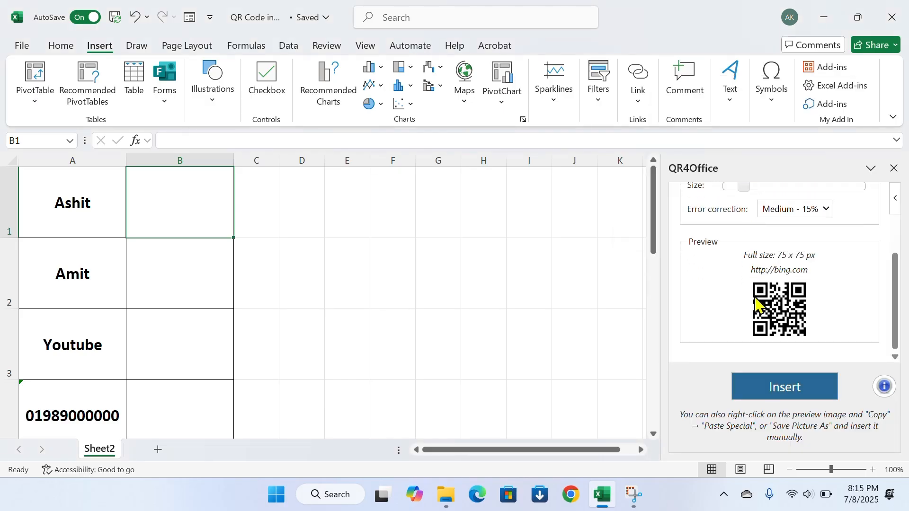
scroll(767, 296, up, 2)
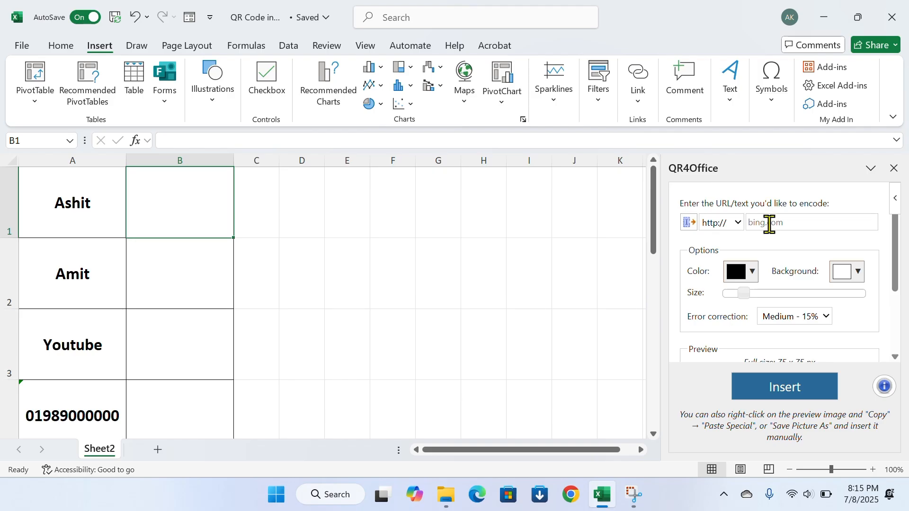
click(786, 226)
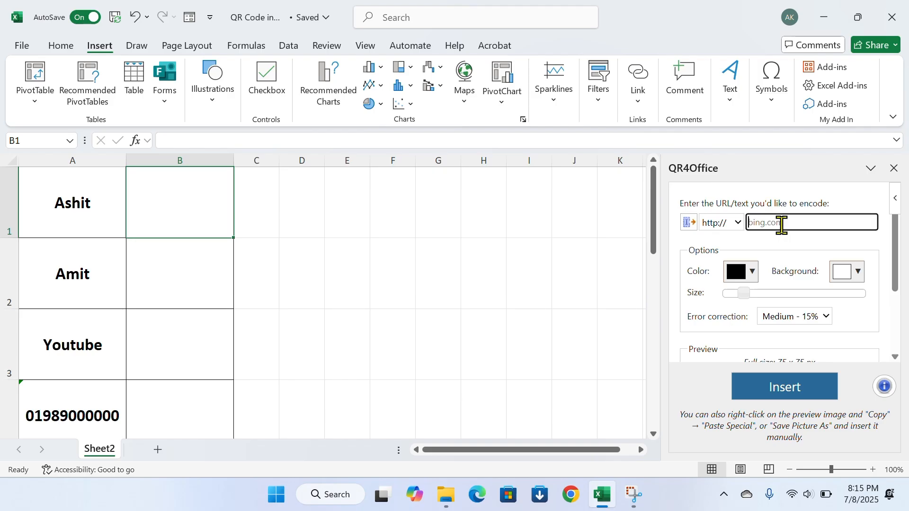
text(Ashit)
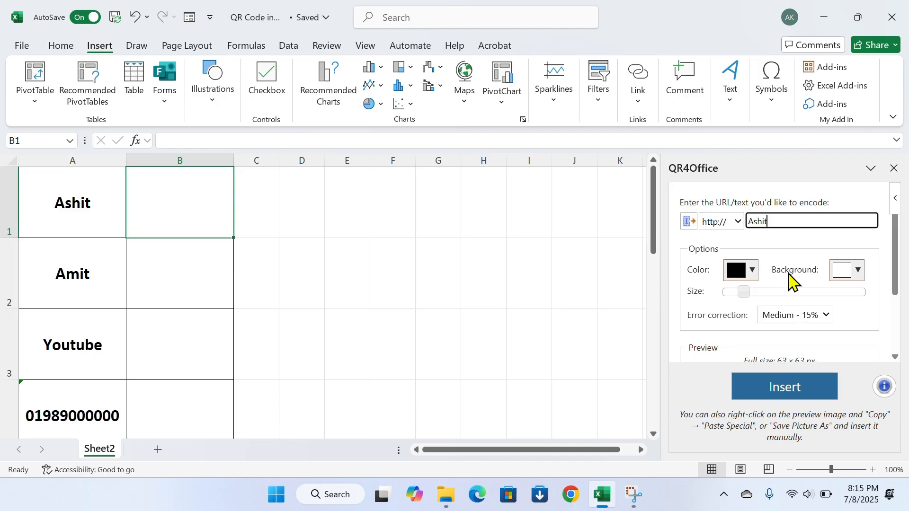
scroll(800, 286, down, 3)
click(788, 391)
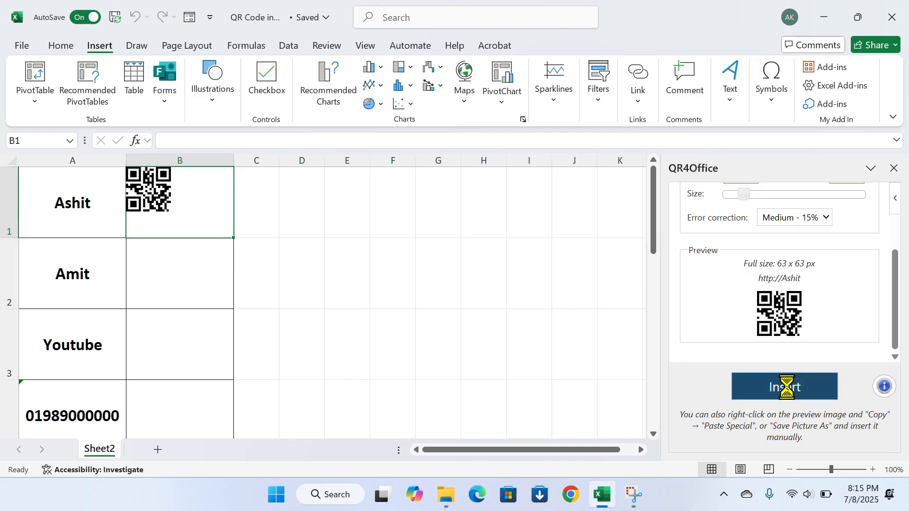
click(261, 202)
click(180, 202)
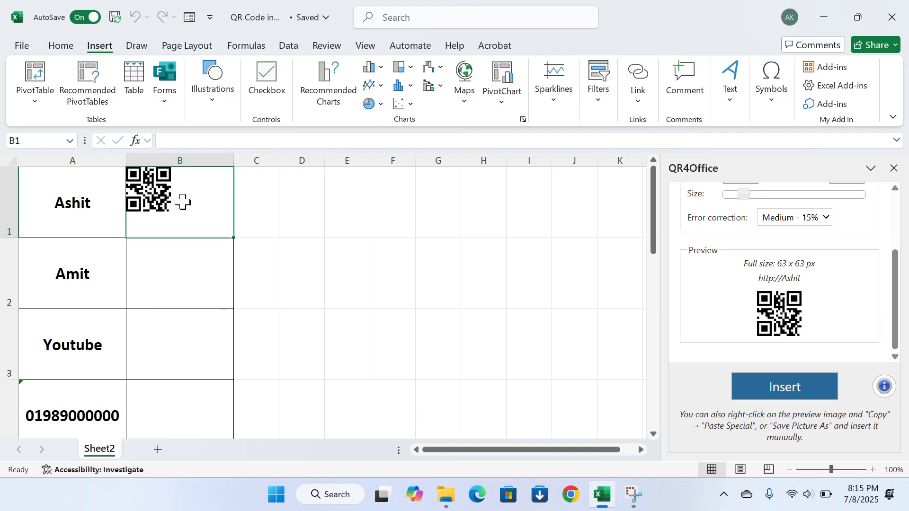
click(190, 269)
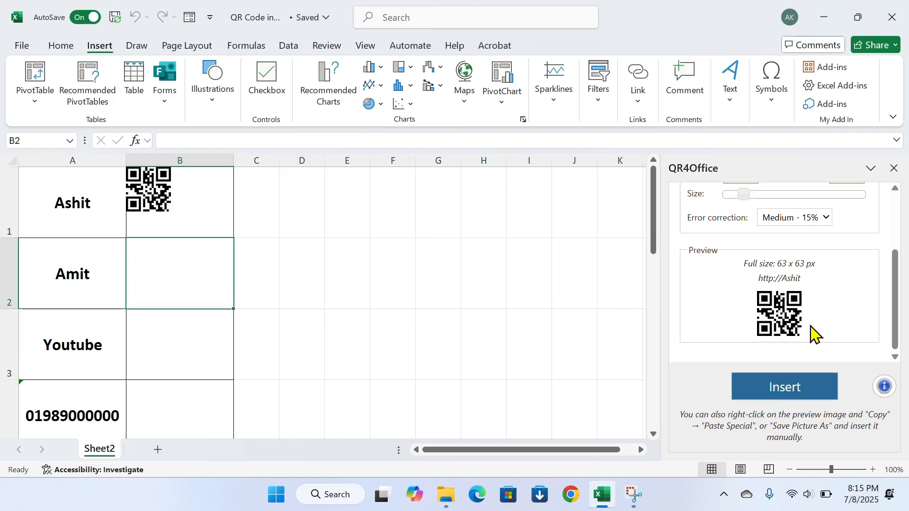
scroll(811, 331, up, 3)
Replace the encoded text with the A2 name and insert its QR code into B2
click(788, 220)
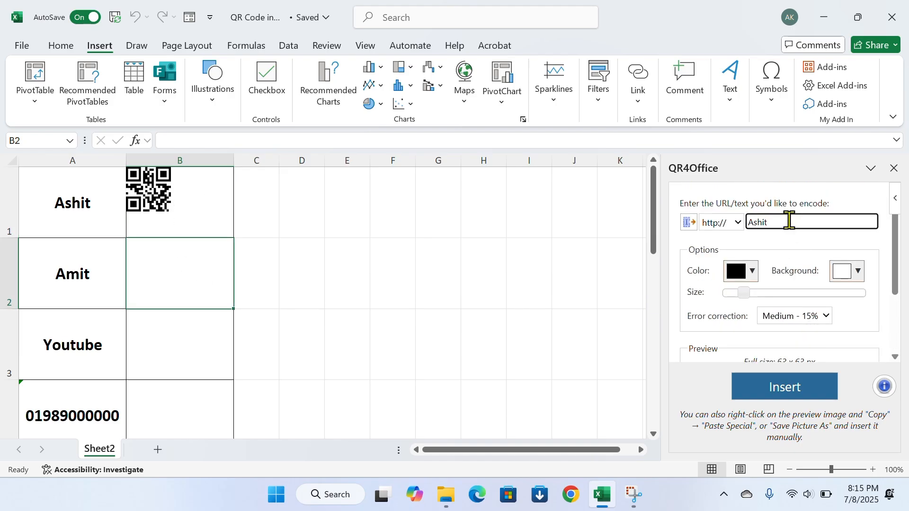
key(BackSpace)
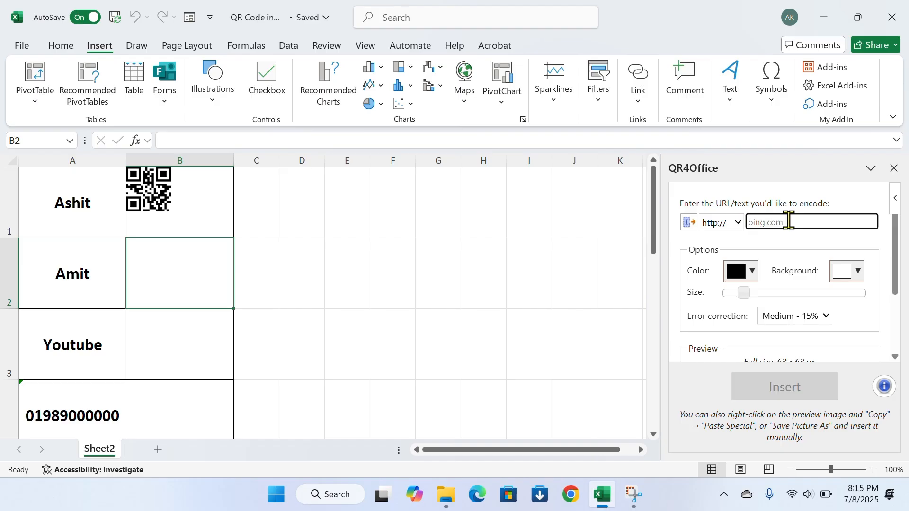
text(Amit)
scroll(849, 245, down, 2)
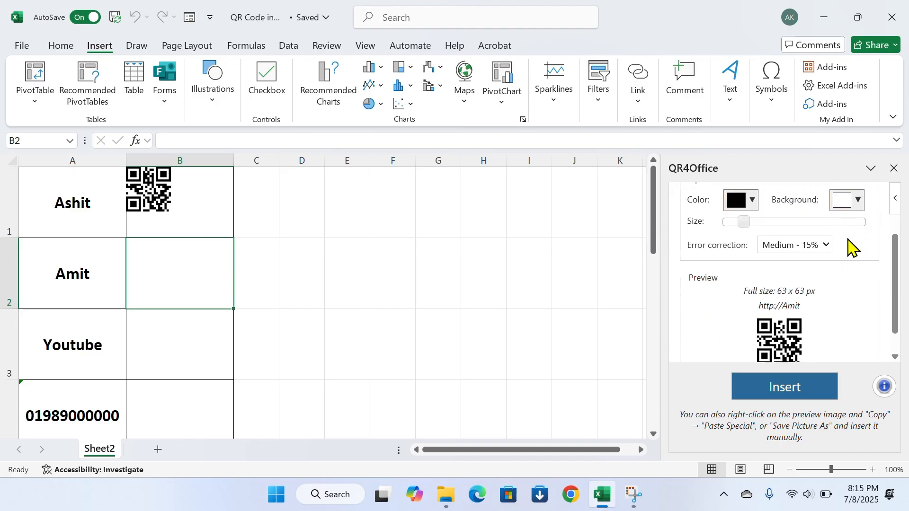
click(791, 386)
click(174, 344)
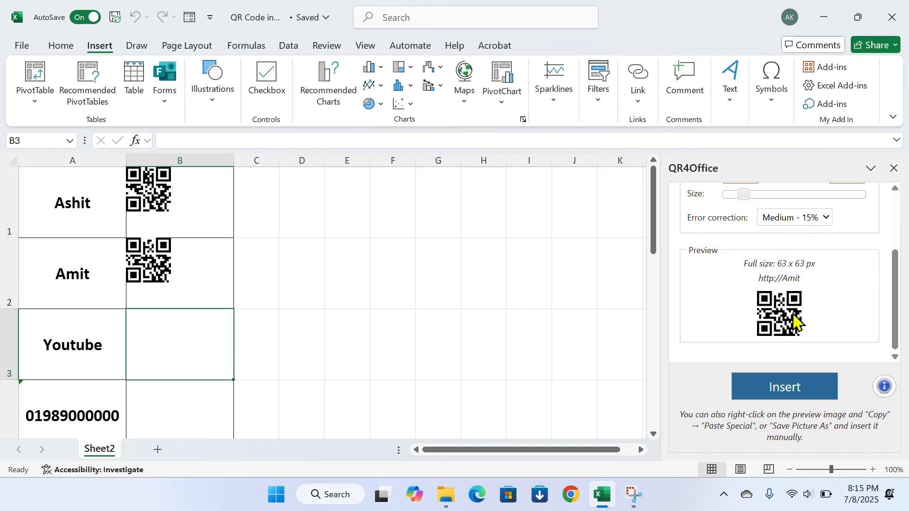
scroll(796, 322, up, 3)
click(788, 222)
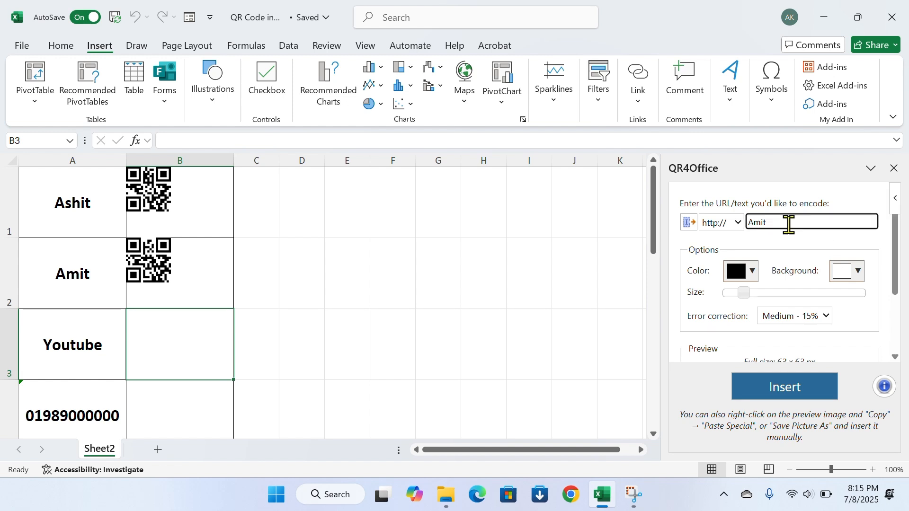
key(BackSpace)
key(BackSpace)
key(BackSpace)
key(BackSpace)
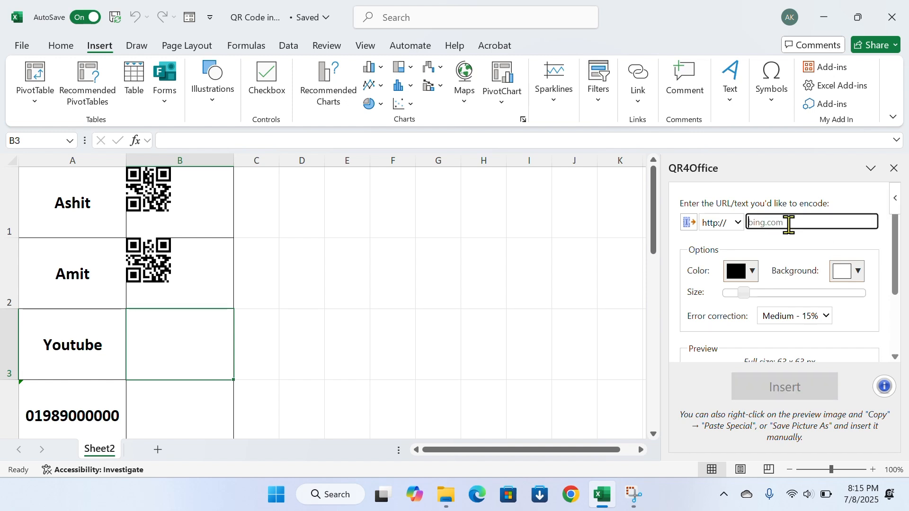
text(www.Youtube.com)
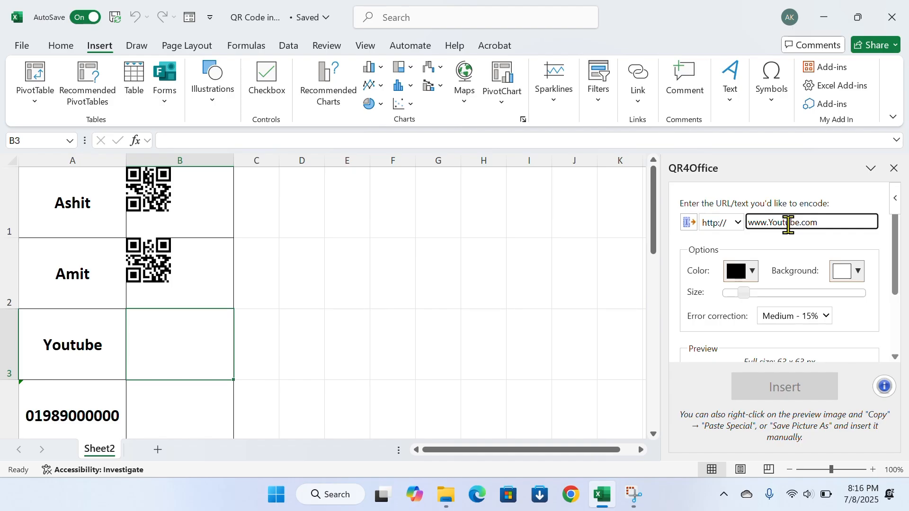
scroll(822, 262, down, 2)
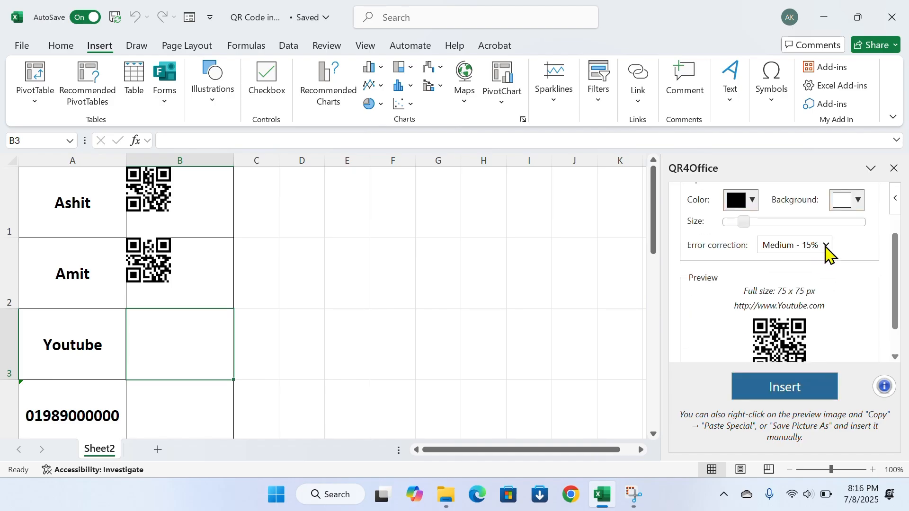
click(826, 246)
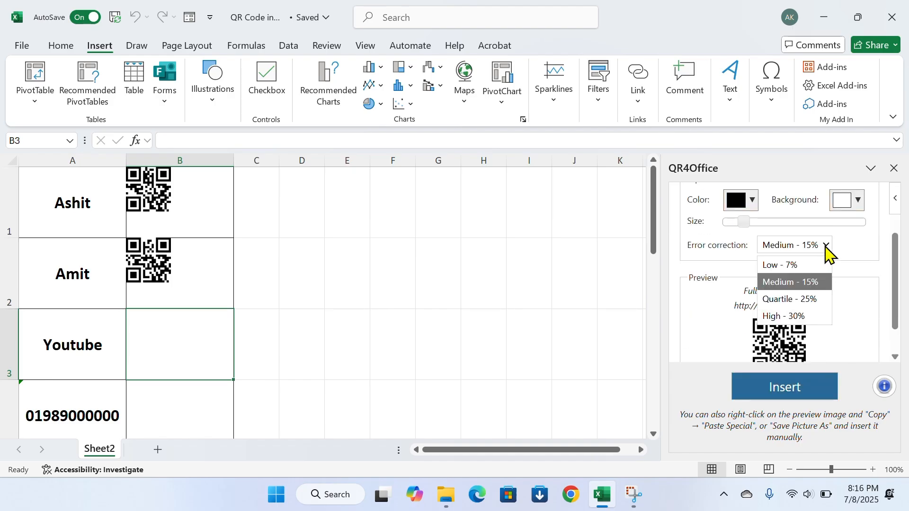
click(811, 299)
scroll(823, 284, down, 2)
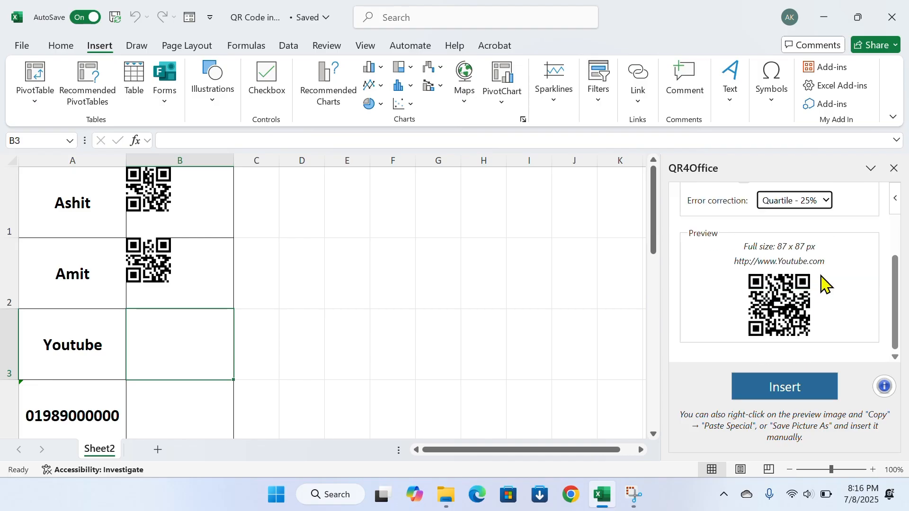
click(789, 393)
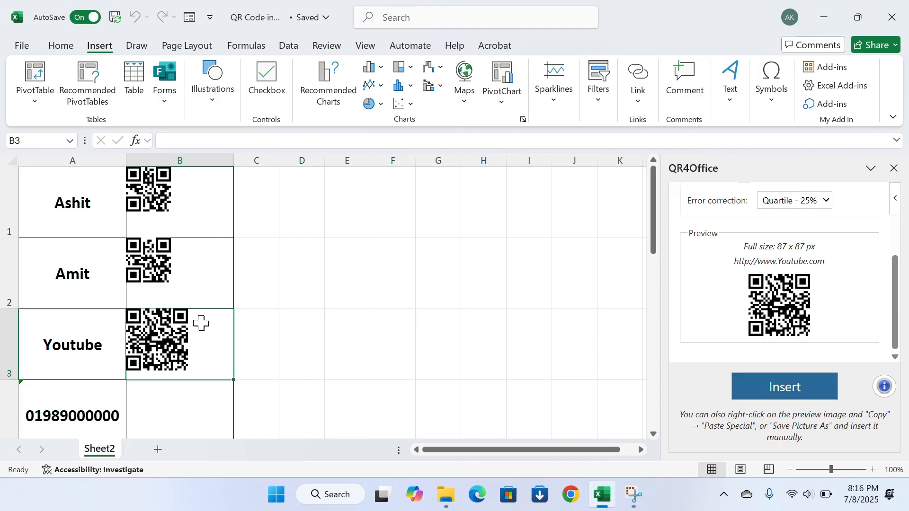
scroll(201, 322, down, 1)
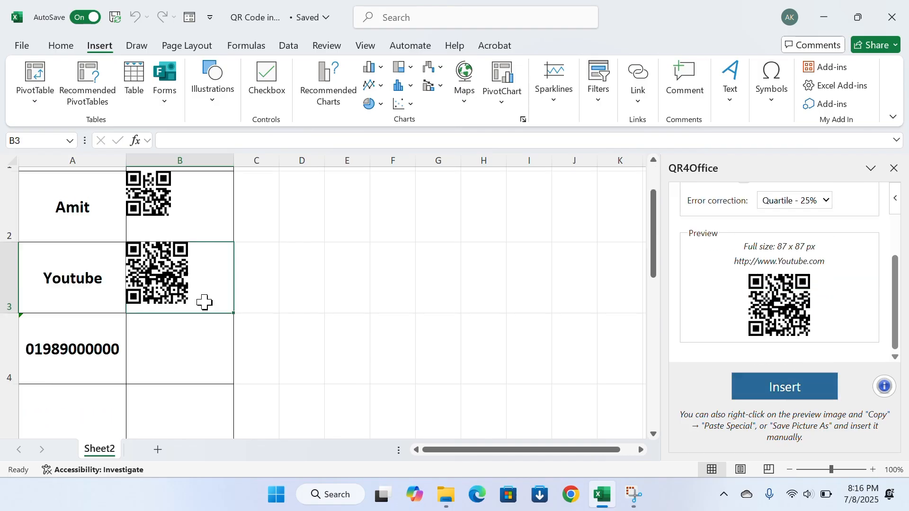
click(197, 344)
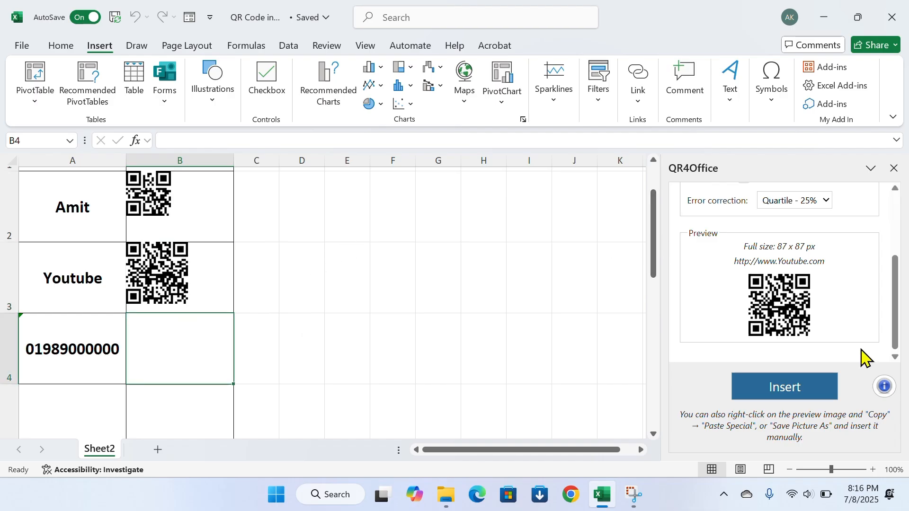
scroll(784, 303, up, 3)
Copy A4's phone number into QR4Office's text-to-encode field
click(99, 353)
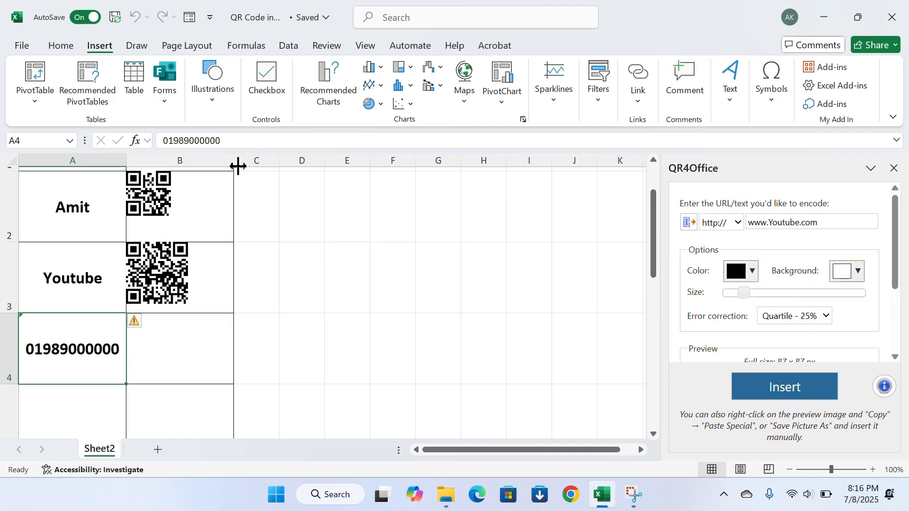
drag(233, 140, 87, 139)
key(ctrl+c)
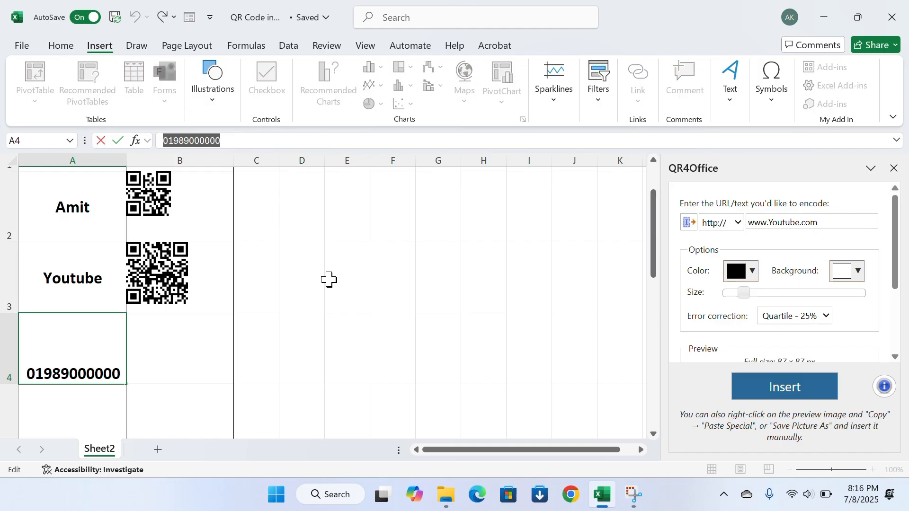
click(390, 295)
scroll(520, 279, up, 1)
click(840, 223)
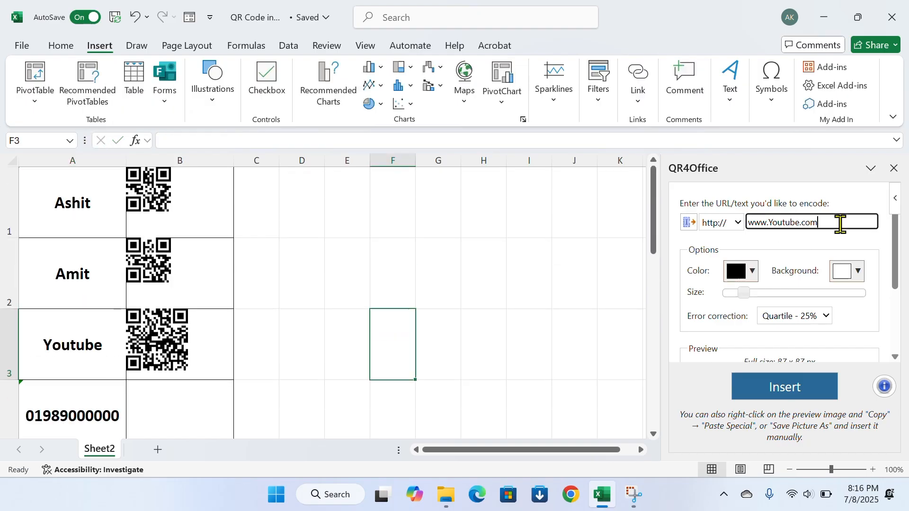
drag(840, 223, 742, 237)
key(ctrl+v)
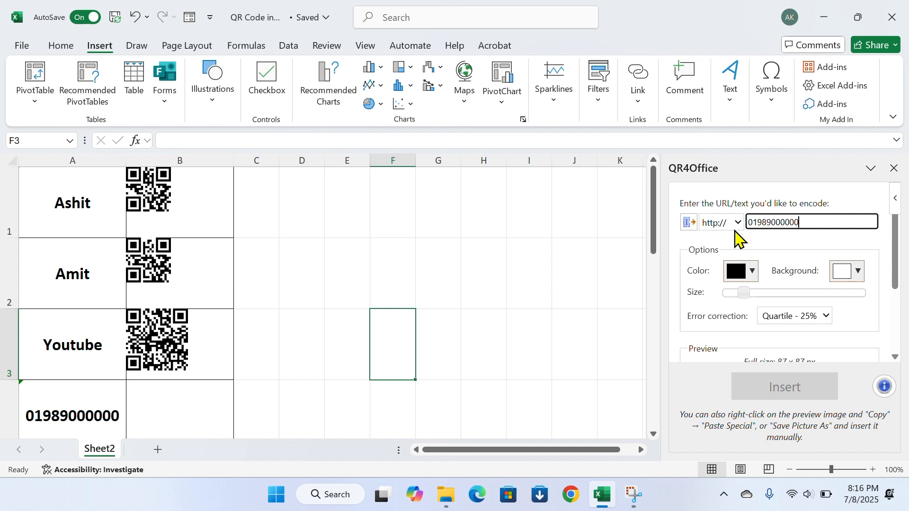
Insert the phone number's QR code into B4 with High - 30% error correction
scroll(184, 335, down, 2)
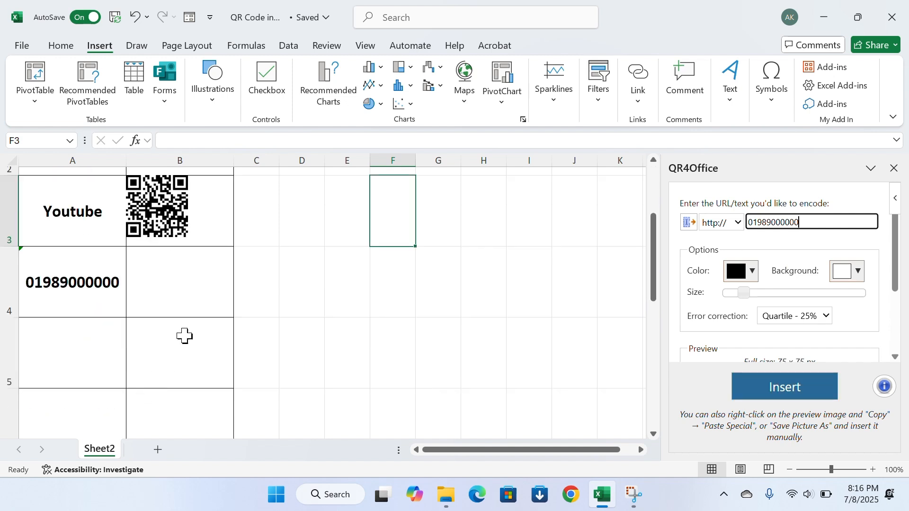
click(186, 284)
scroll(812, 305, down, 2)
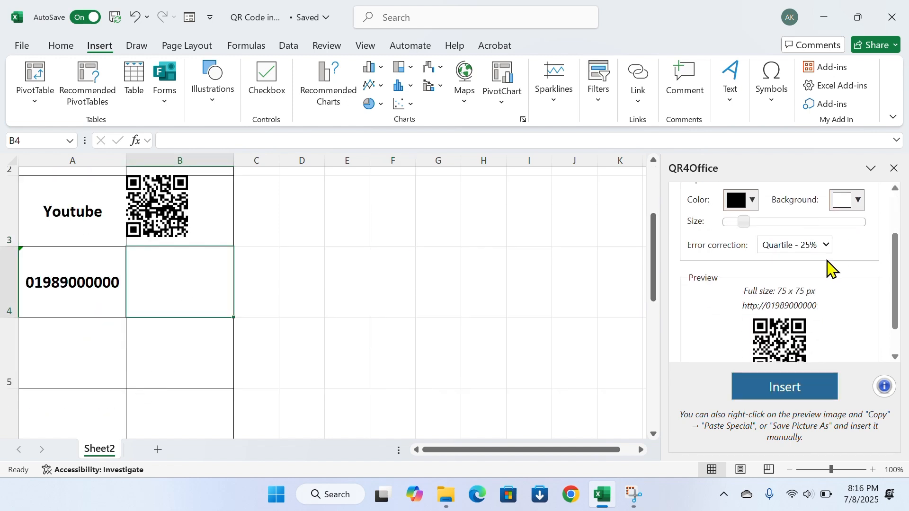
click(819, 246)
click(798, 316)
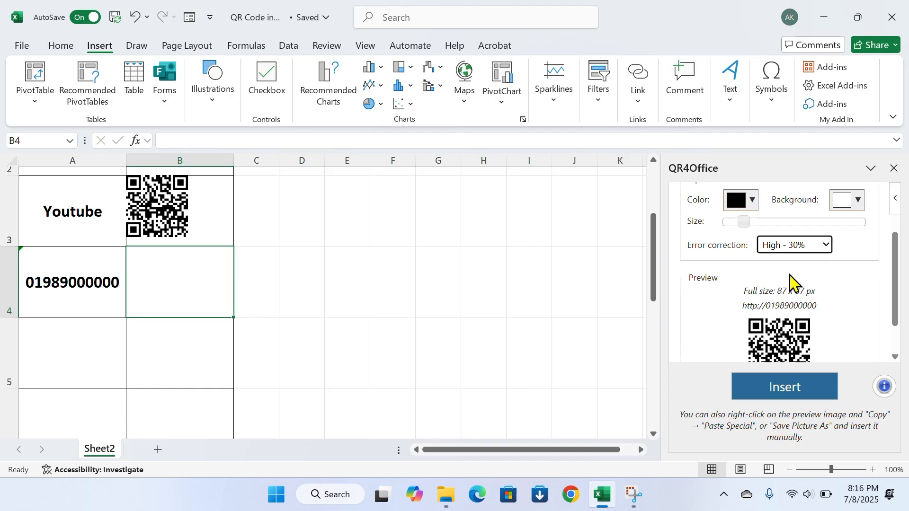
scroll(788, 279, down, 1)
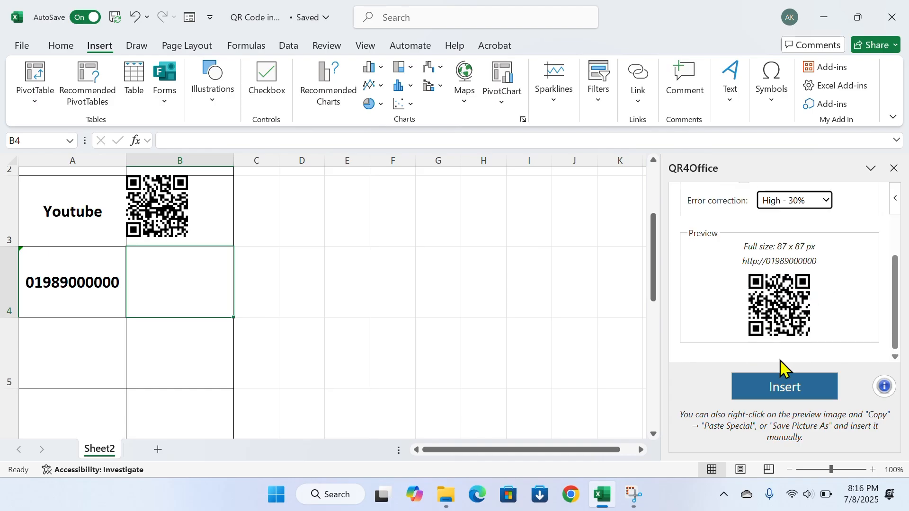
click(787, 389)
Close the QR4Office pane and deselect the new QR picture
click(369, 279)
click(191, 295)
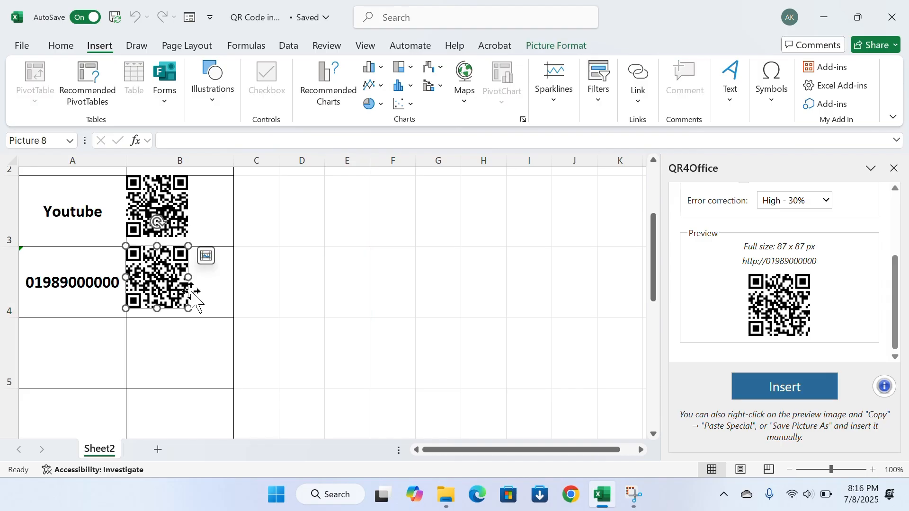
scroll(271, 308, up, 1)
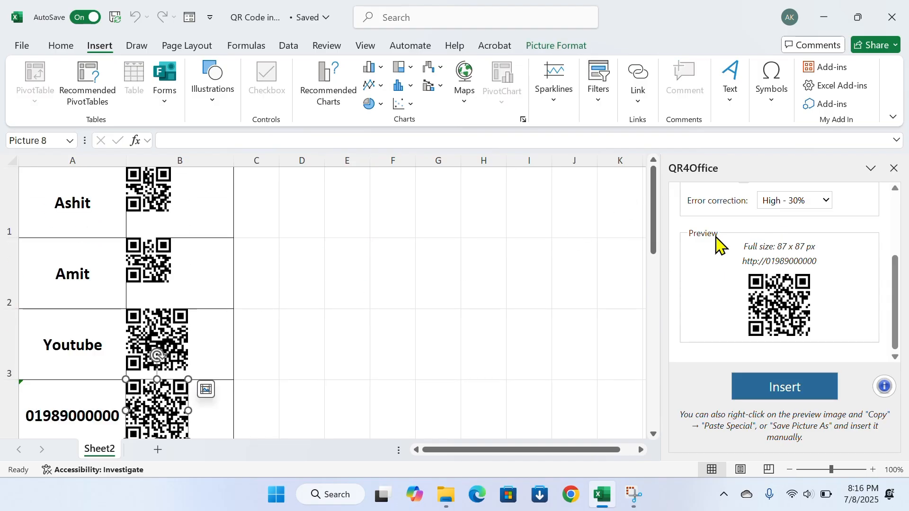
scroll(768, 300, up, 3)
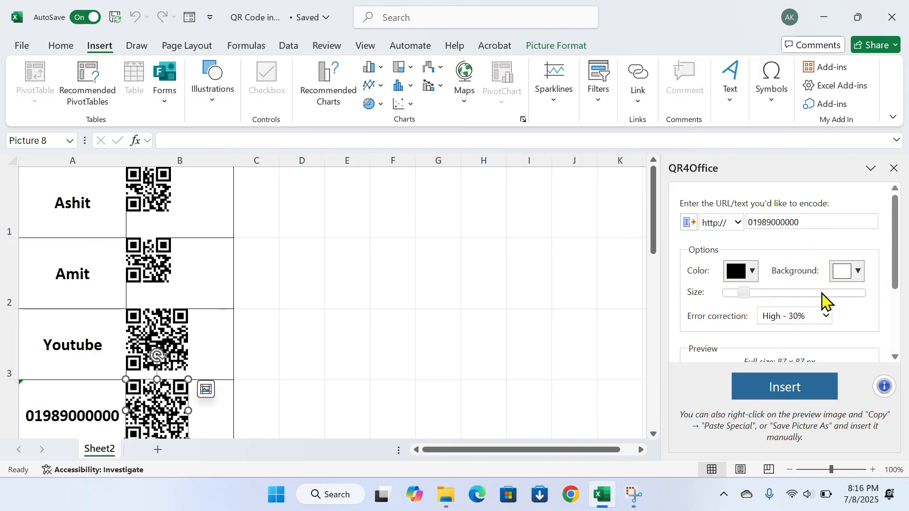
click(894, 169)
click(338, 262)
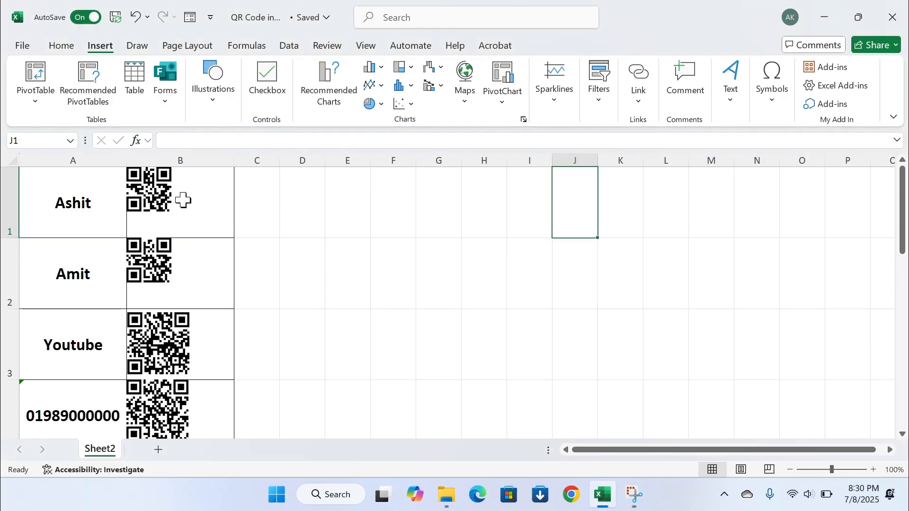
Copy the Youtube QR code from B3 as a picture, then show the Windows desktop
click(168, 198)
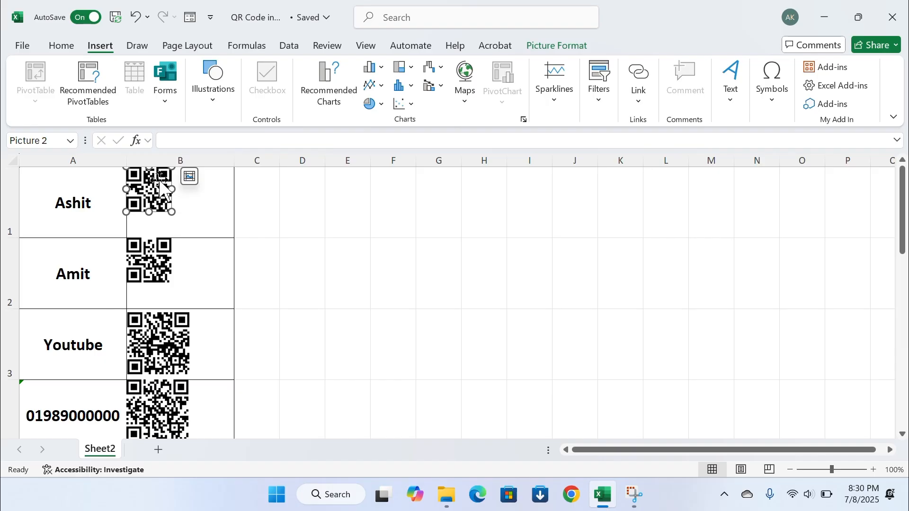
key(Escape)
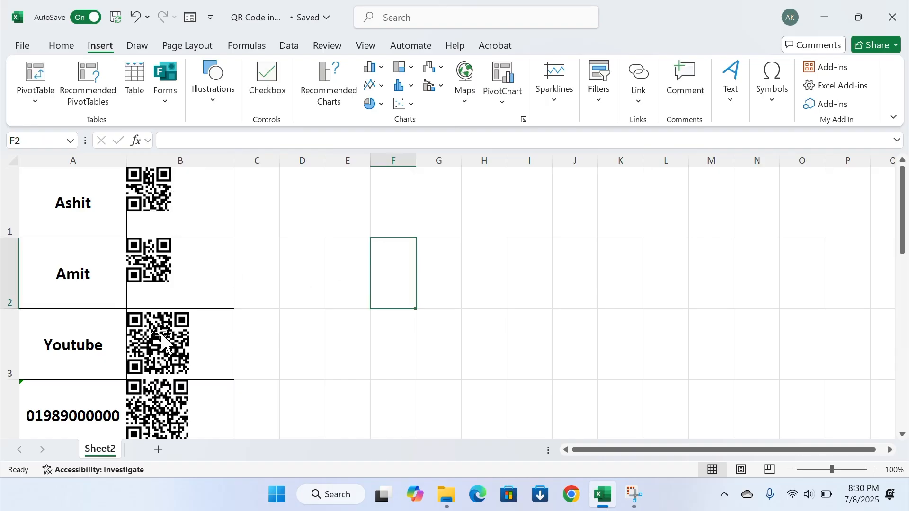
click(167, 343)
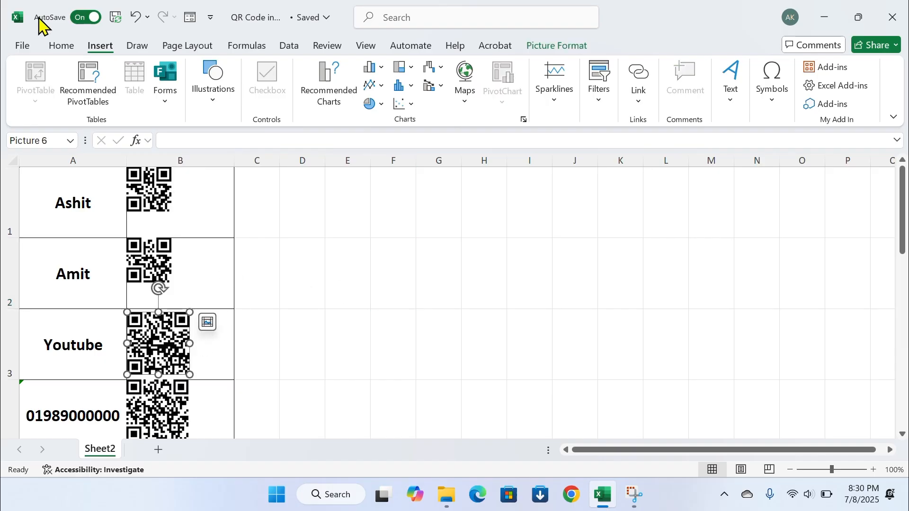
click(52, 48)
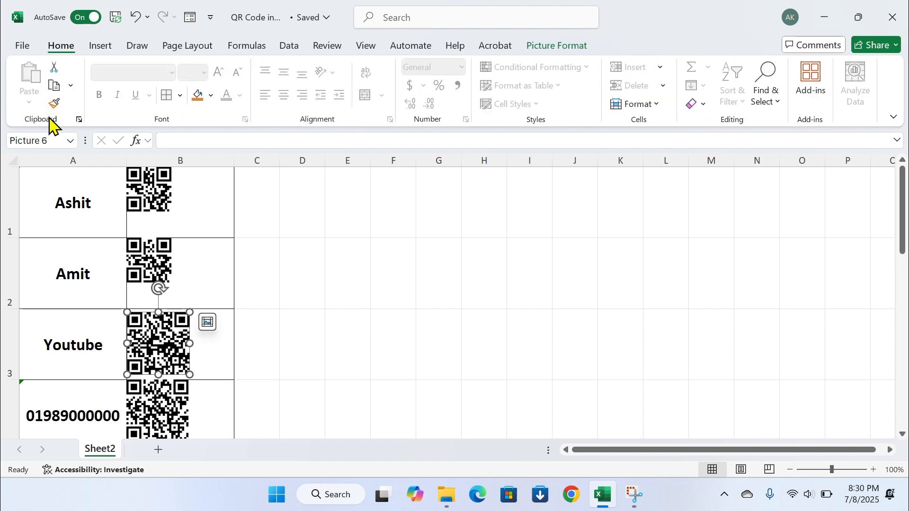
click(71, 86)
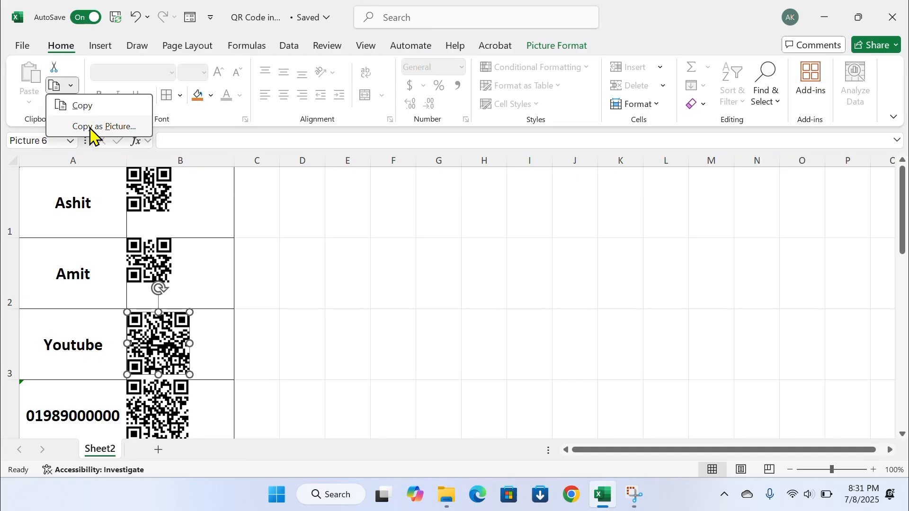
click(91, 128)
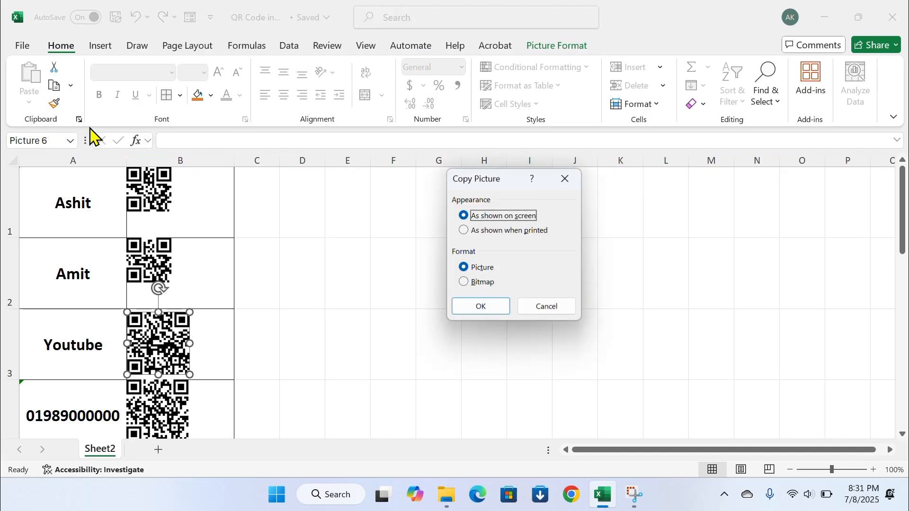
click(491, 308)
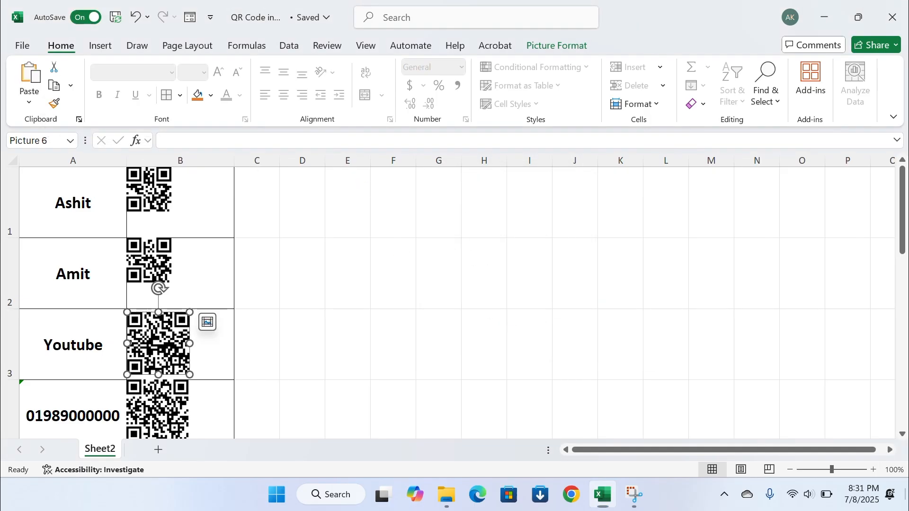
key(super+d)
right_click(336, 105)
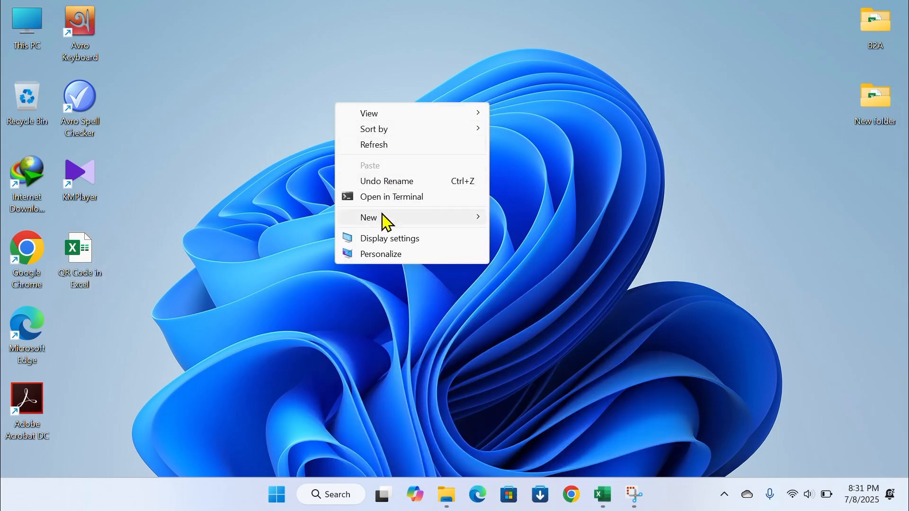
Create a new Microsoft Word Document on the desktop and open it
mouse_move(383, 217)
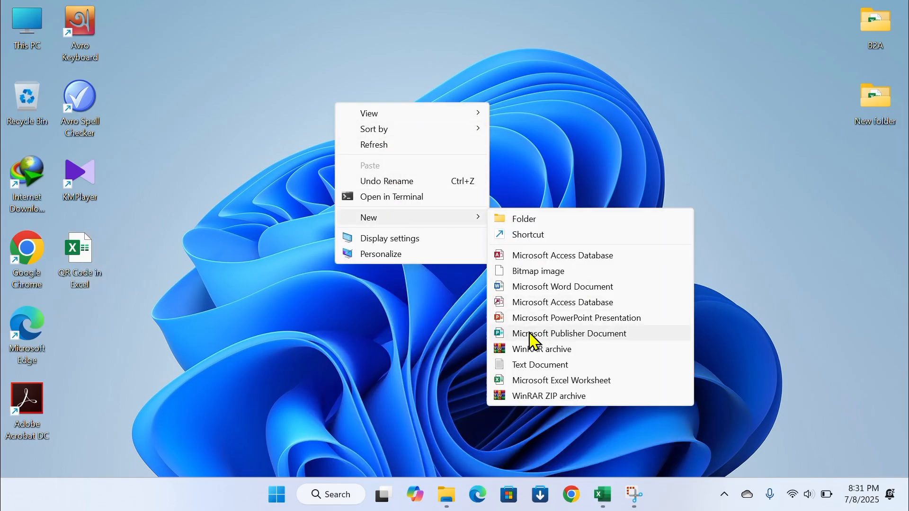
click(526, 286)
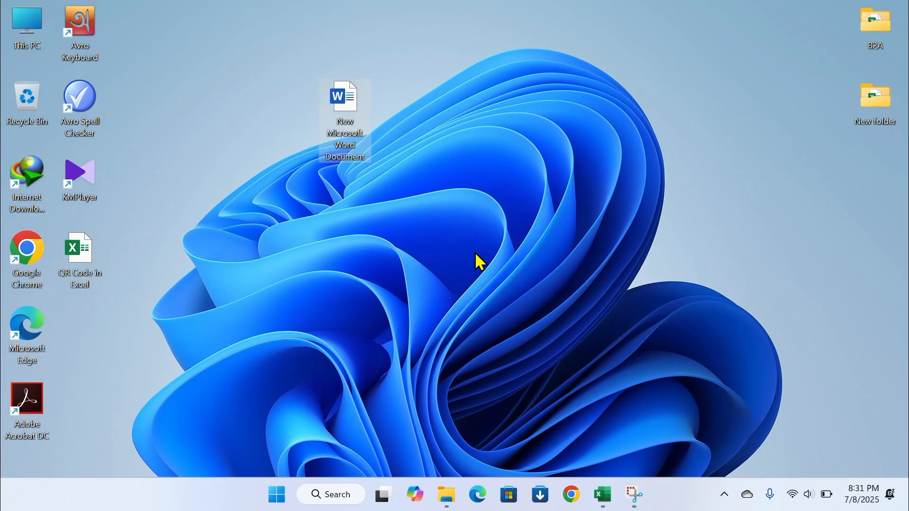
double_click(344, 109)
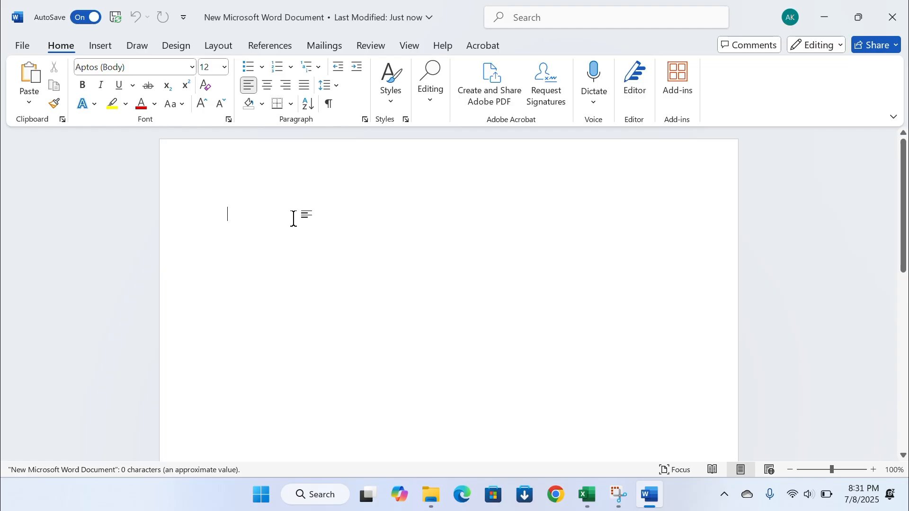
Paste the QR code into Word and save it as Picture1, a PNG on the Desktop
key(ctrl+v)
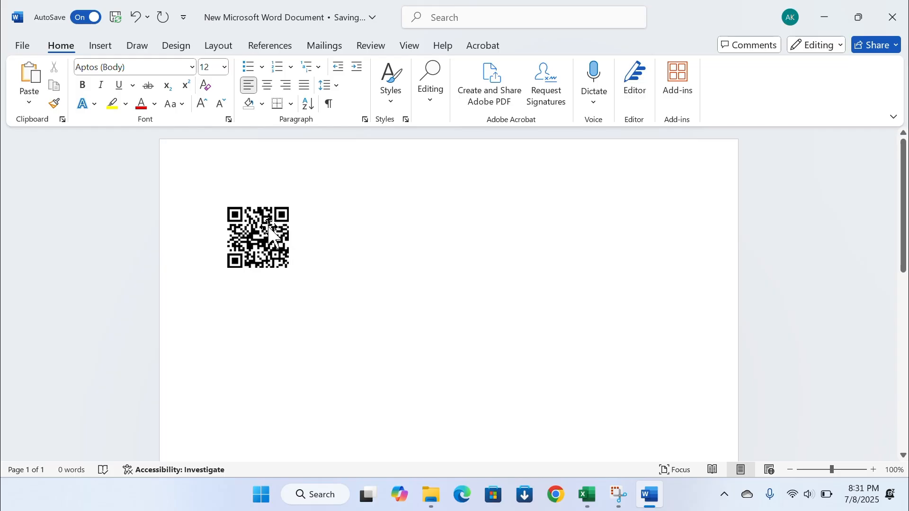
right_click(271, 231)
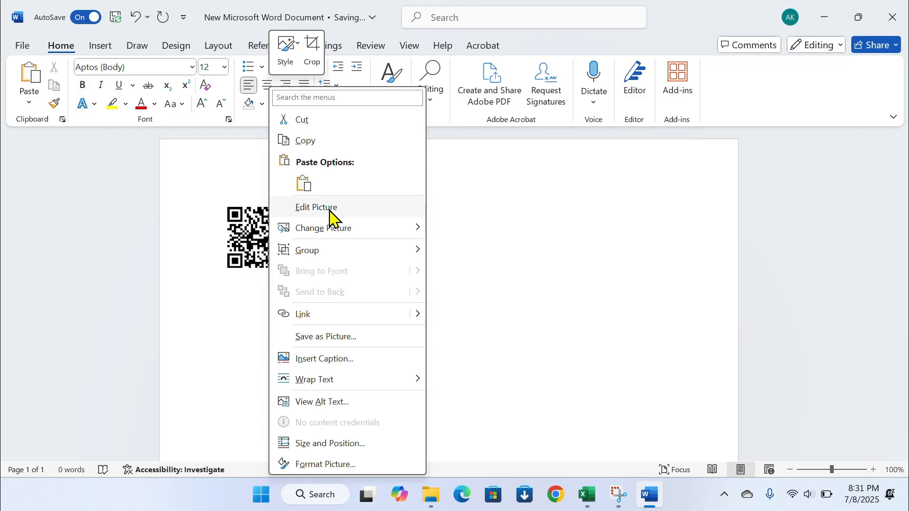
click(321, 338)
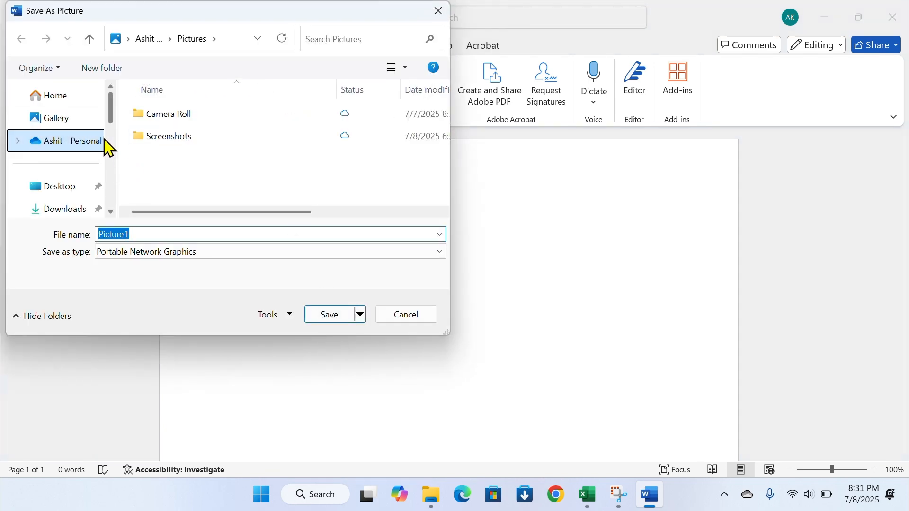
click(71, 189)
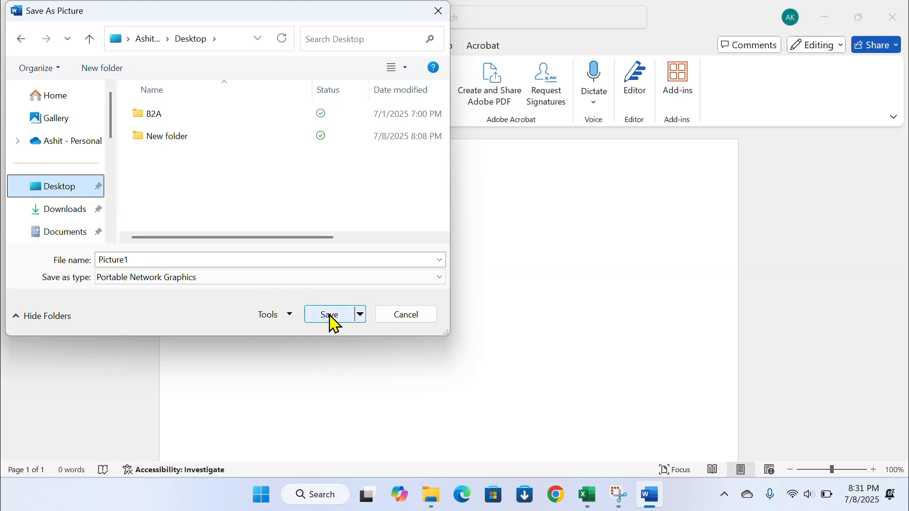
click(334, 323)
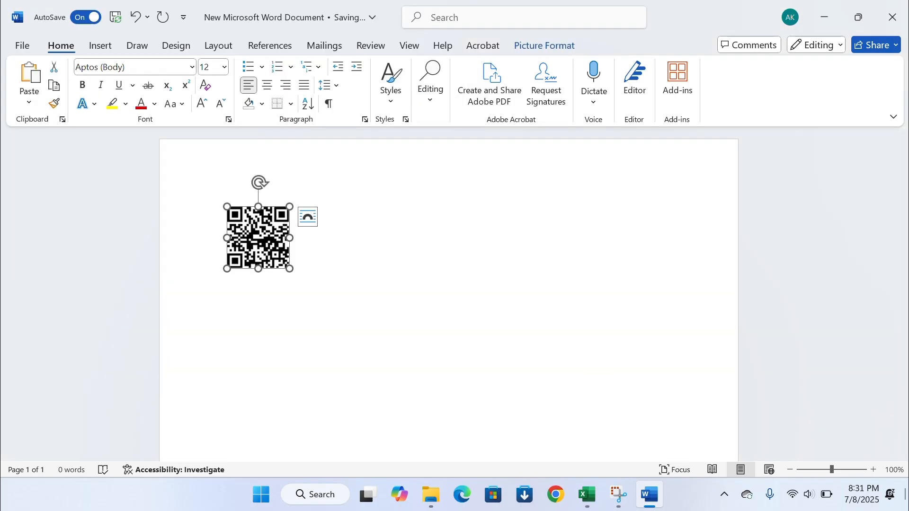
key(super+d)
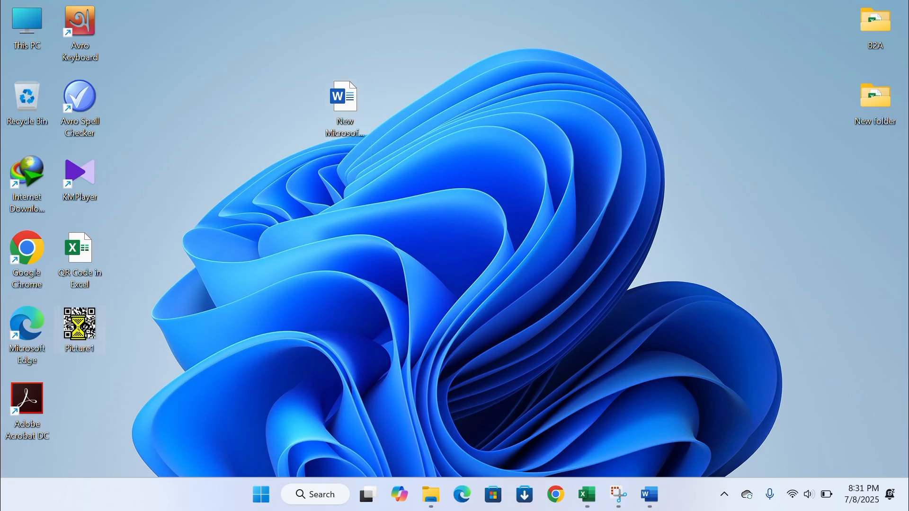
Check Picture1 in Paint as a 546 × 542px QR image, then launch Chrome
double_click(90, 329)
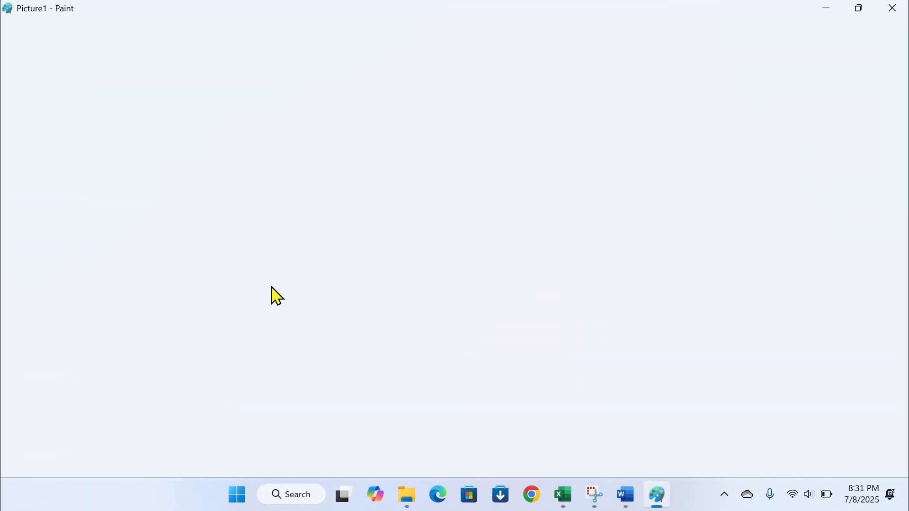
click(892, 8)
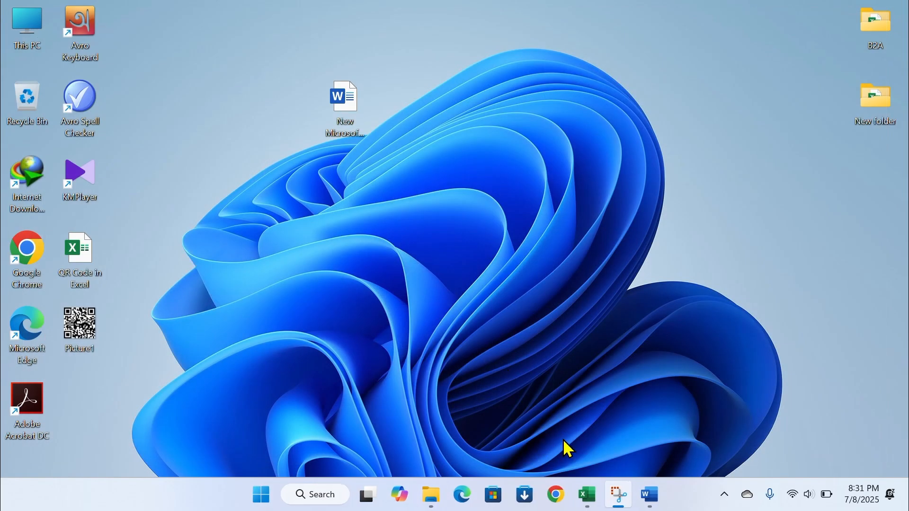
click(556, 497)
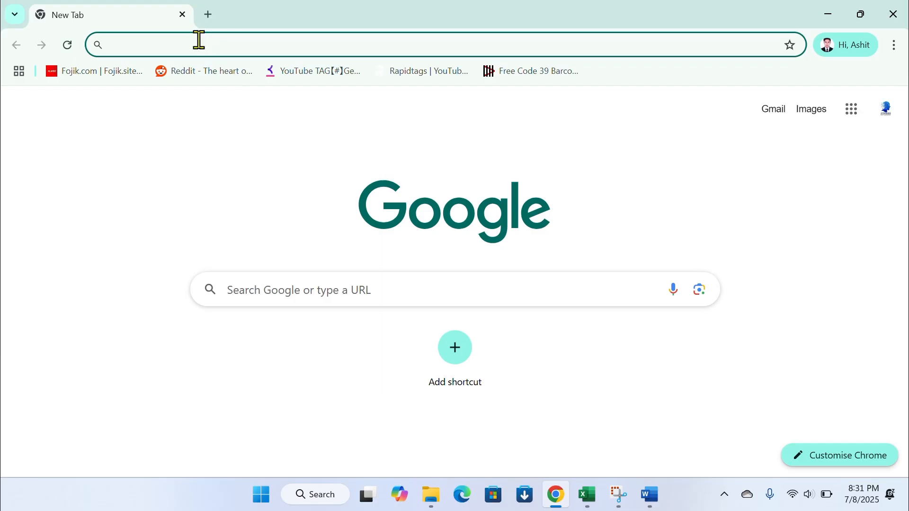
Search 'qr code' and open Aspose's online QR Code Barcode Reader for uploading
text(qr)
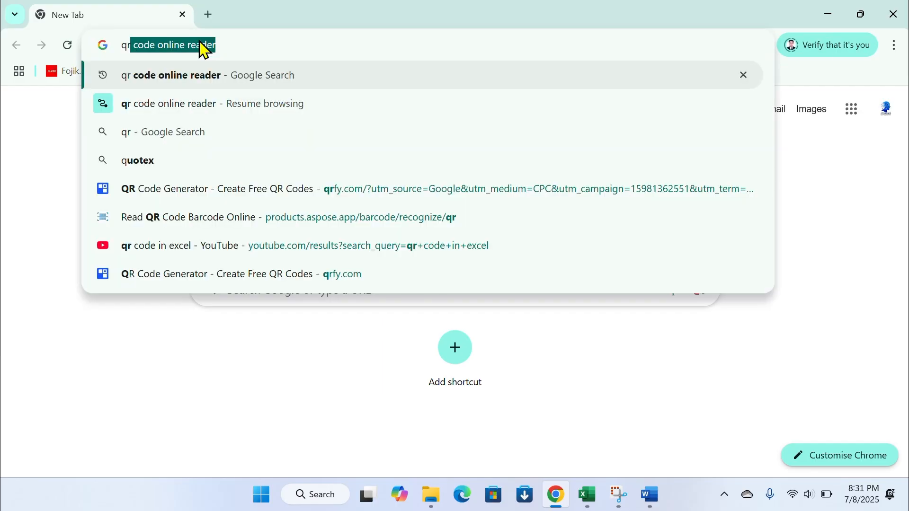
text( code)
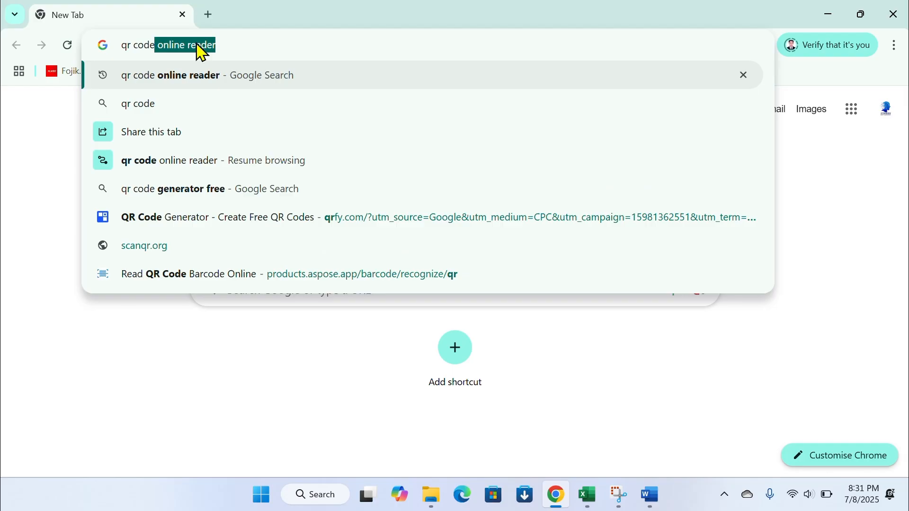
key(Return)
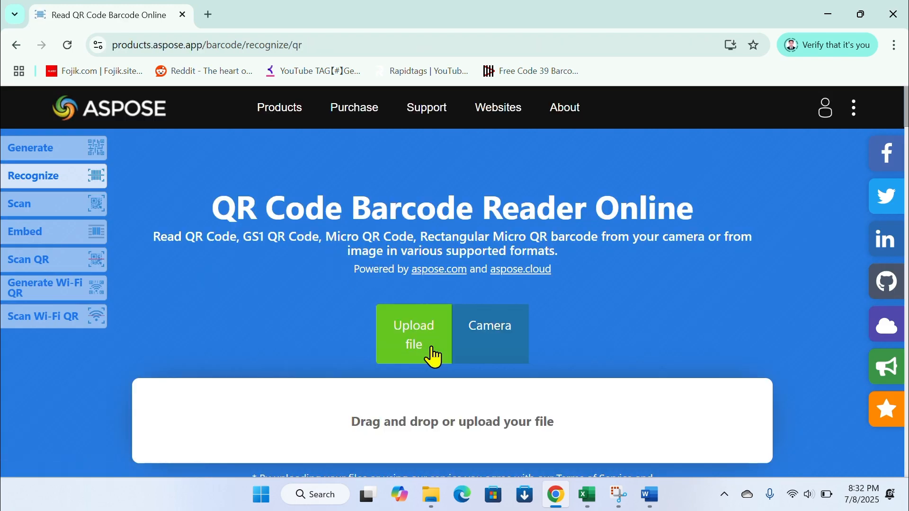
click(431, 350)
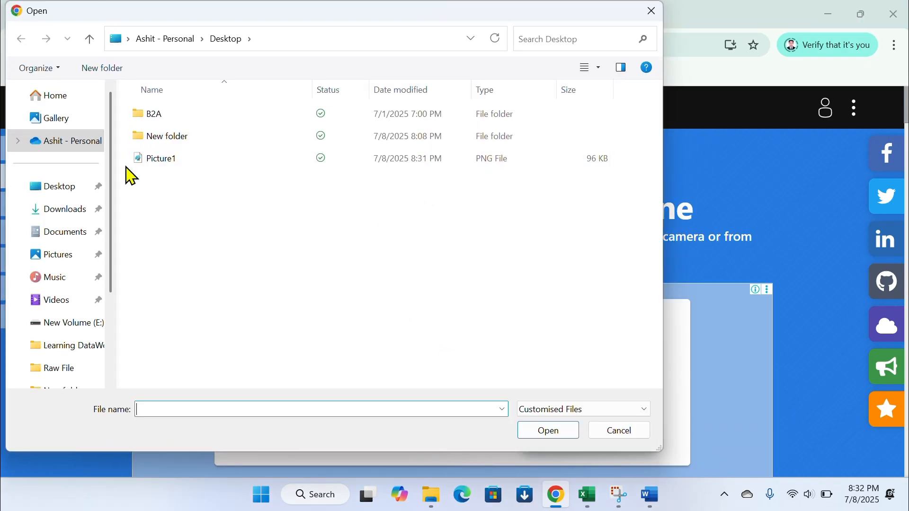
Upload Picture1 from the Desktop to the Aspose reader for decoding
click(67, 188)
click(159, 163)
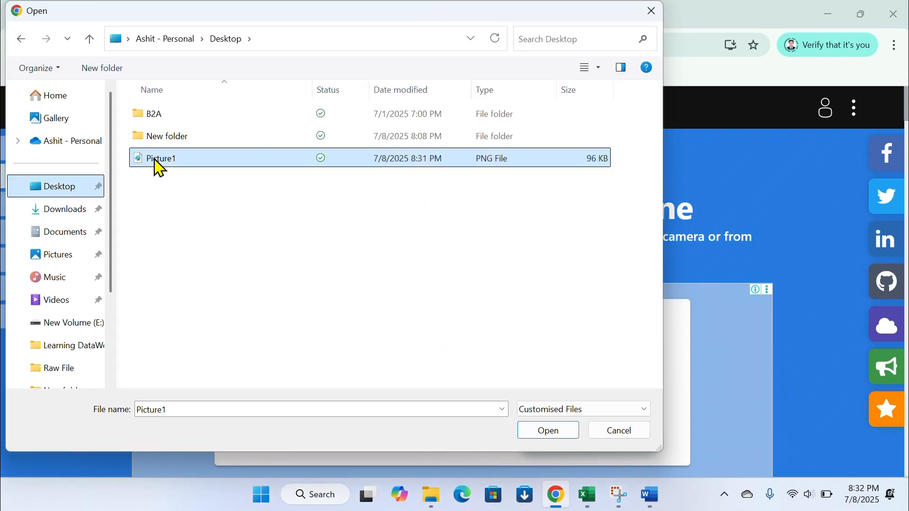
click(550, 431)
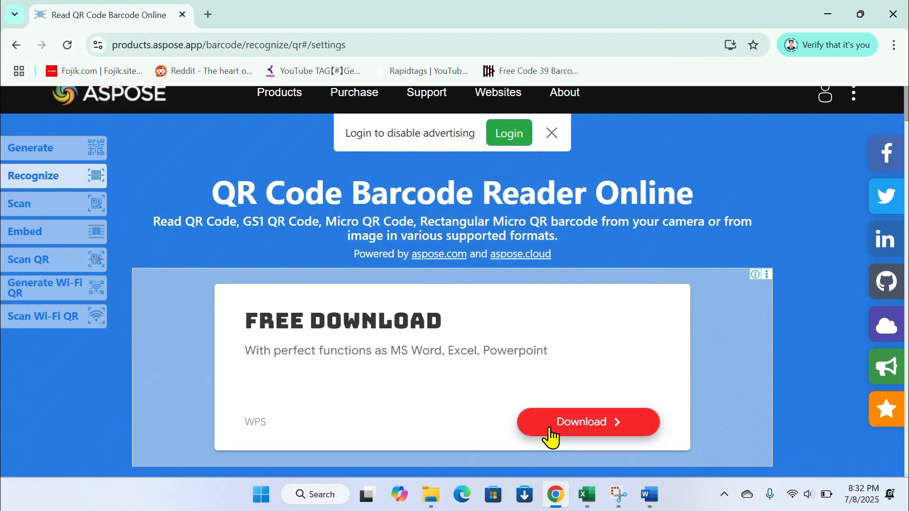
scroll(468, 288, down, 1)
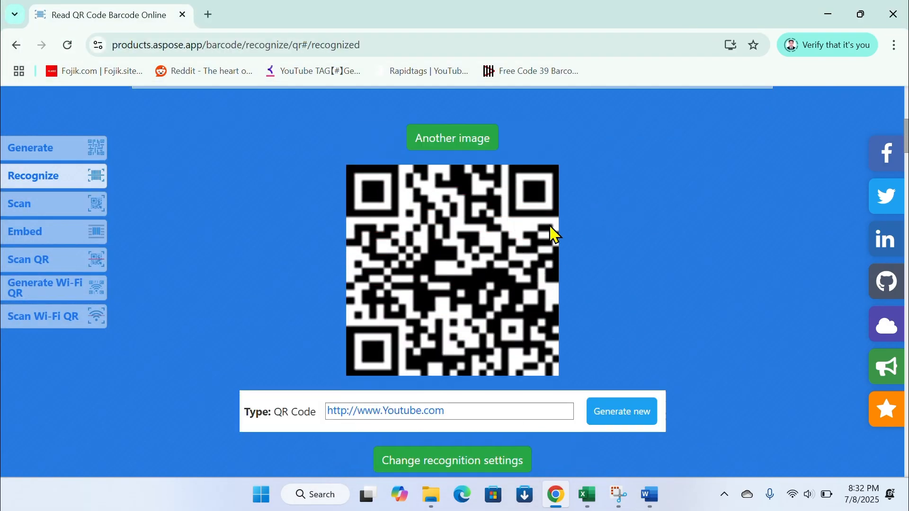
scroll(516, 274, down, 3)
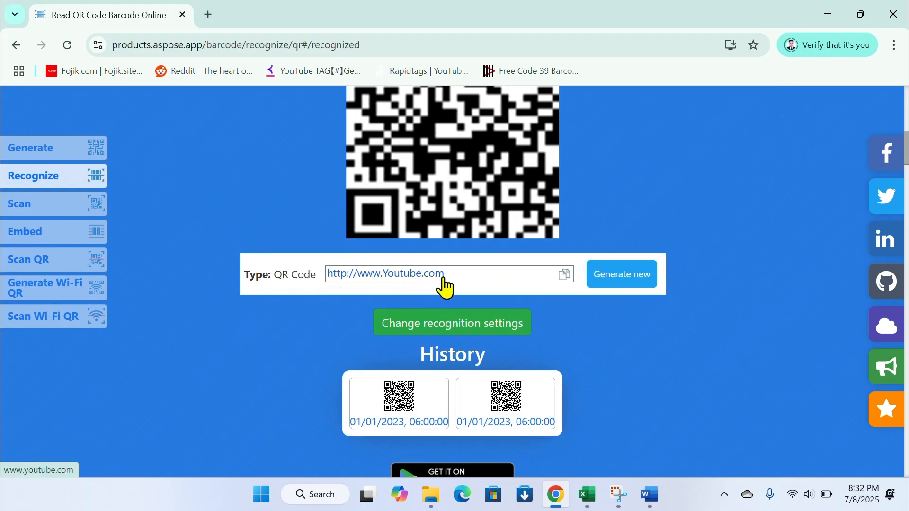
click(420, 282)
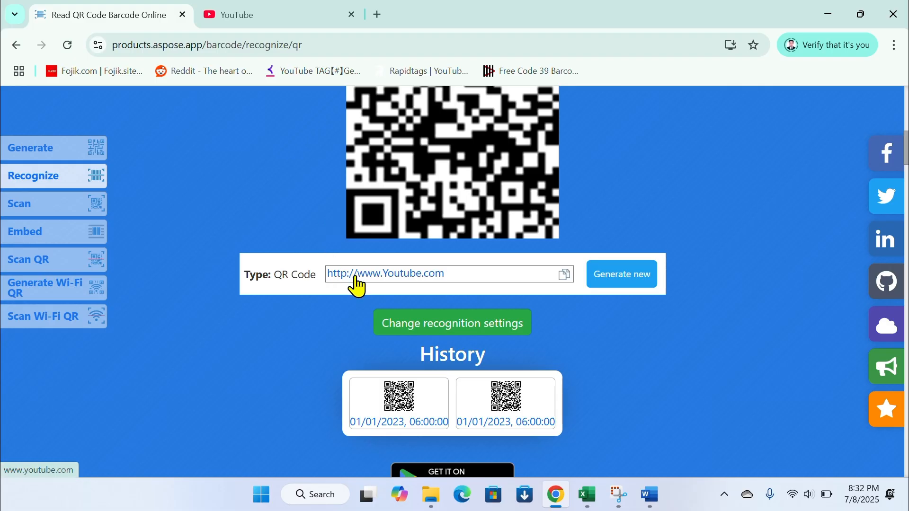
click(358, 286)
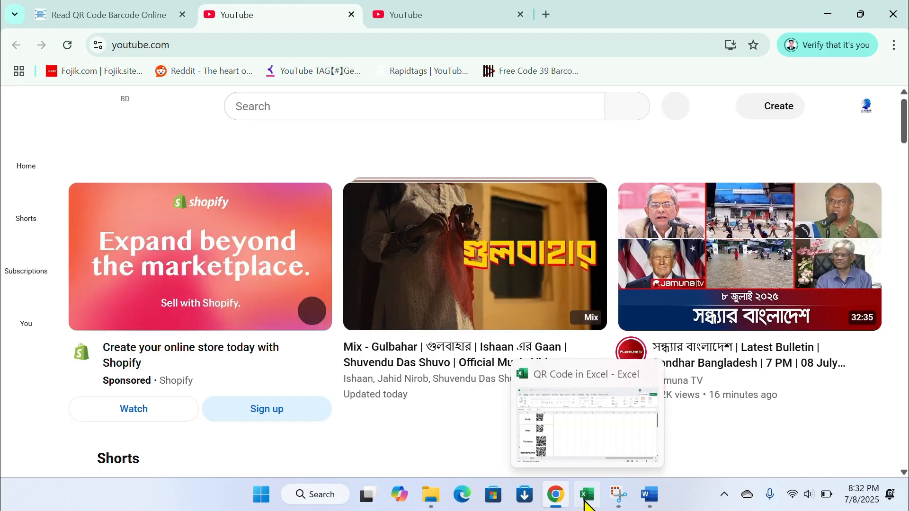
click(585, 494)
Bring Sheet2 with the four QR-labelled entries forward and select empty cell E1
click(318, 301)
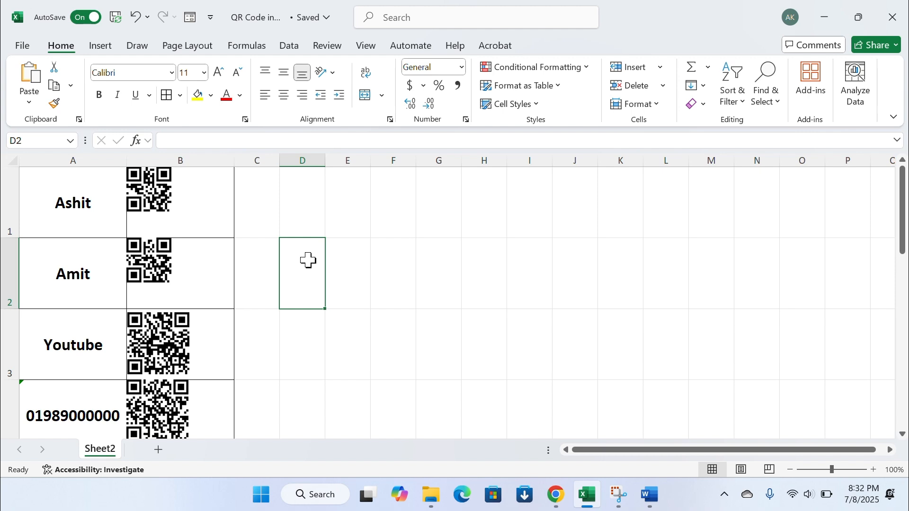
click(338, 223)
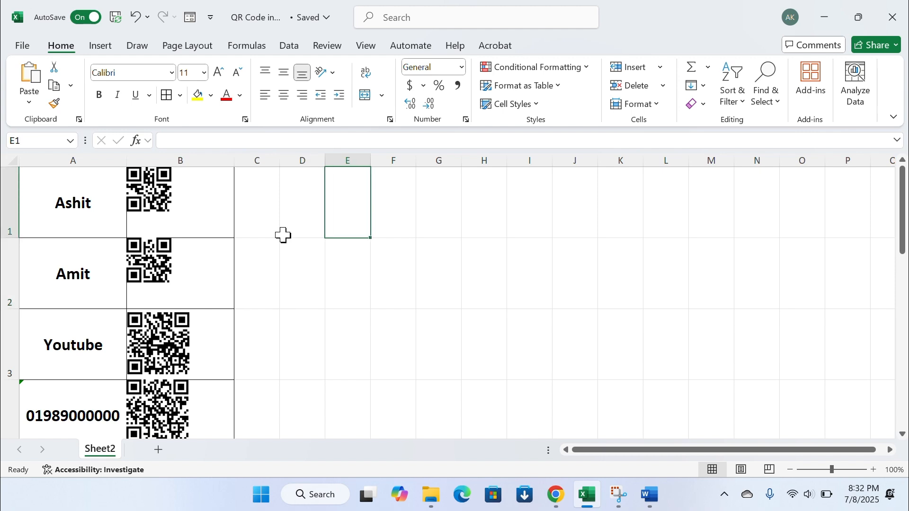